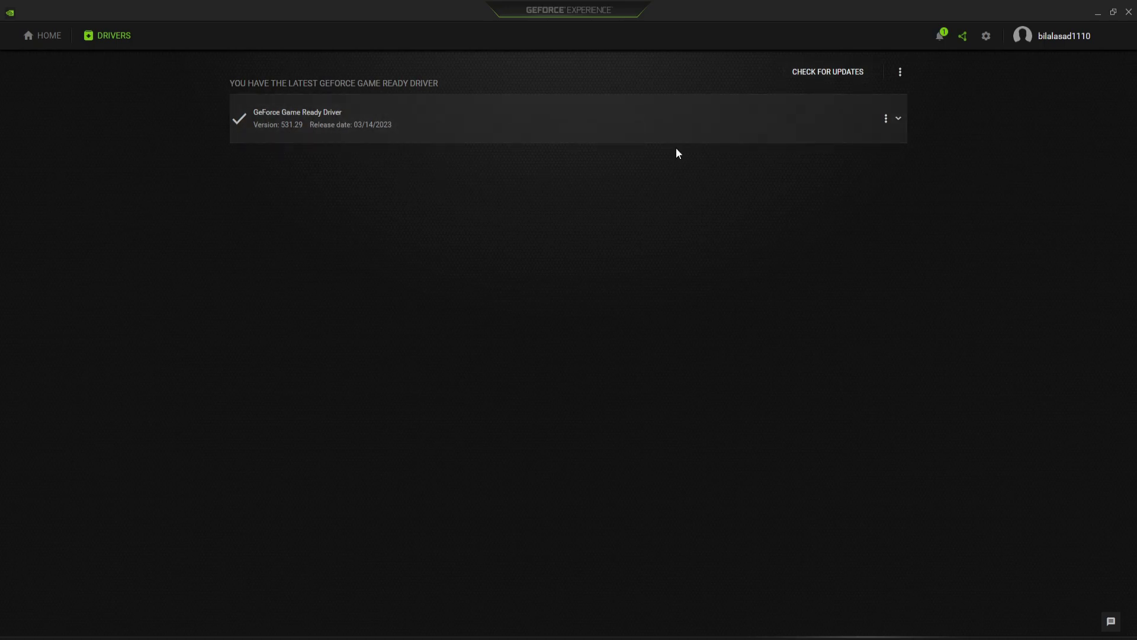
- Open GeForce Experience's General settings and scroll to Desktop Notifications and Downloads
{"action": "left_click", "coordinate": [986, 39]}
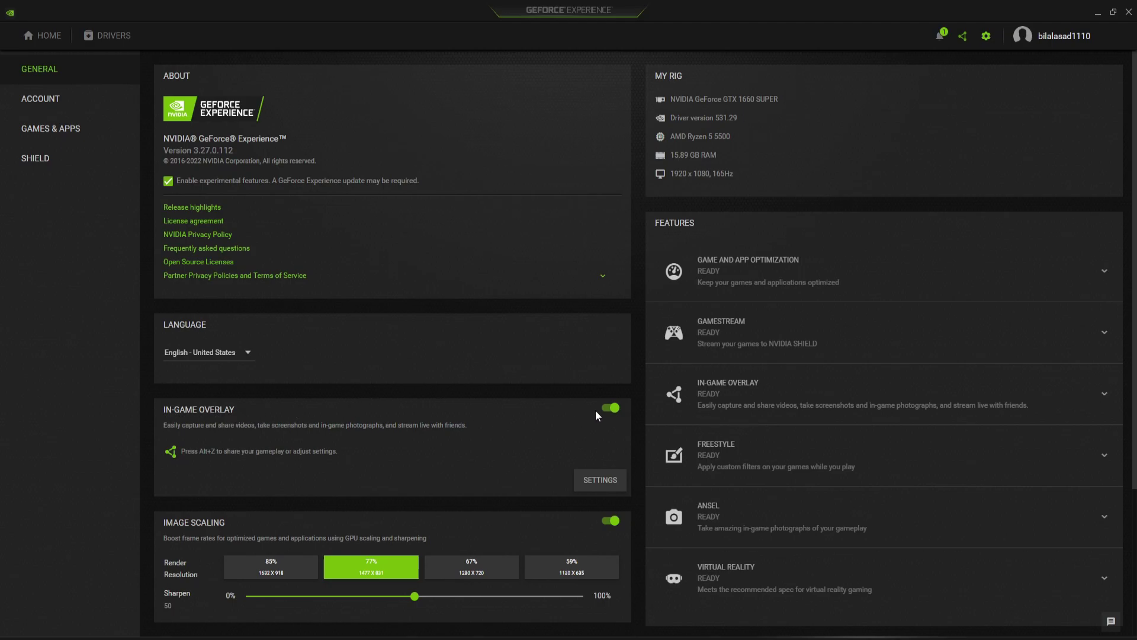
{"action": "scroll", "coordinate": [392, 435], "scroll_direction": "down", "scroll_amount": 3}
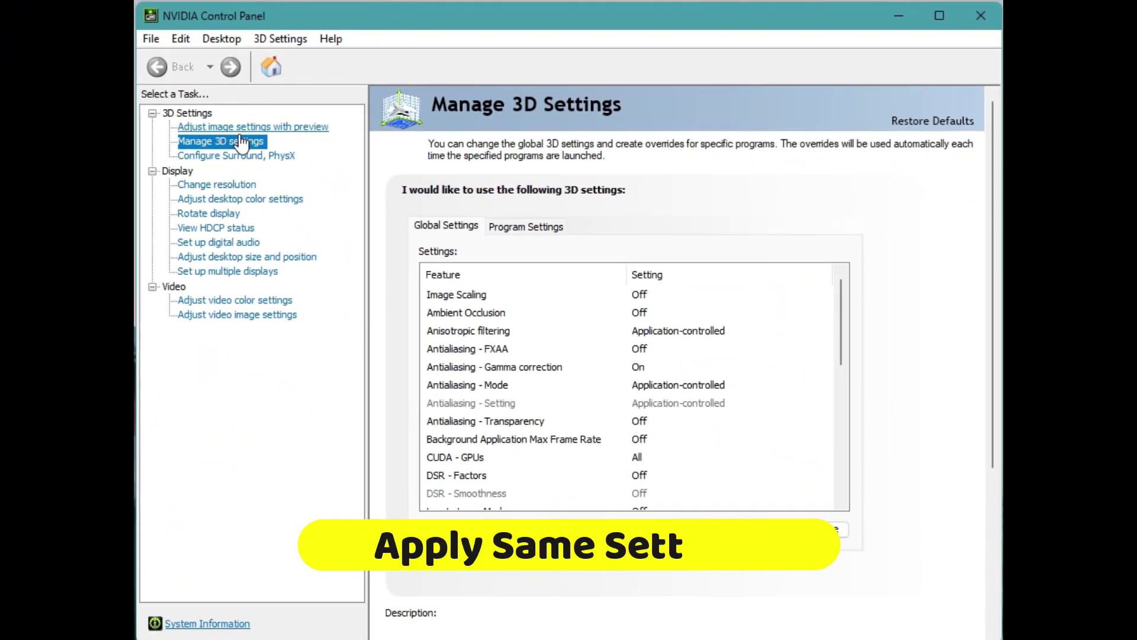
- Scroll through the Manage 3D Settings global feature list without changing anything
{"action": "scroll", "coordinate": [841, 326], "scroll_direction": "down", "scroll_amount": 1}
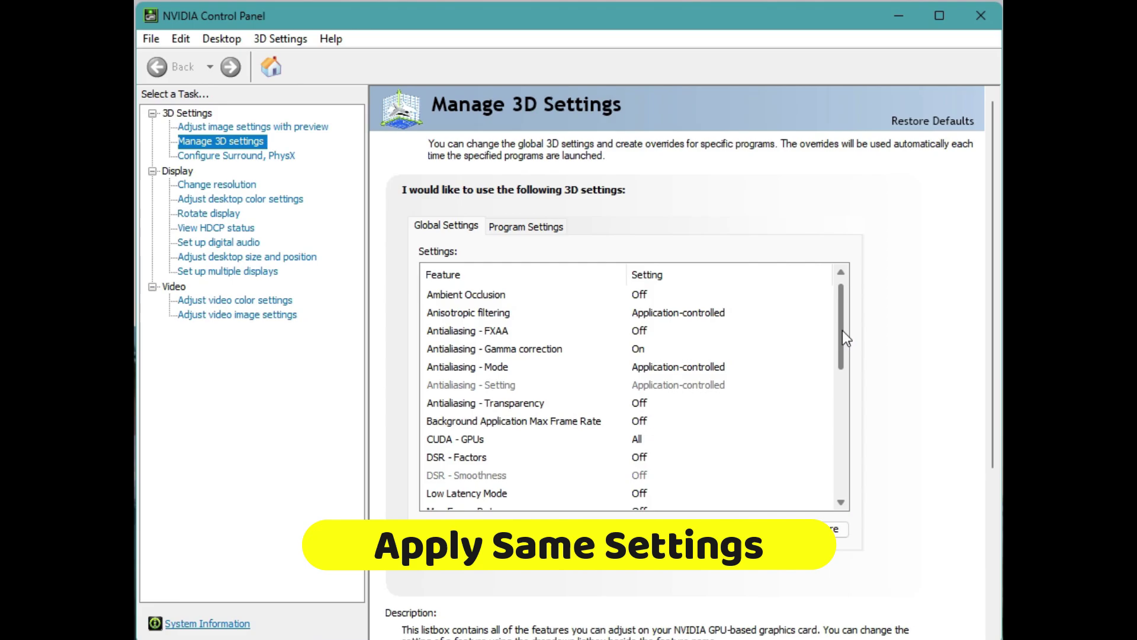
{"action": "scroll", "coordinate": [699, 330], "scroll_direction": "up", "scroll_amount": 1}
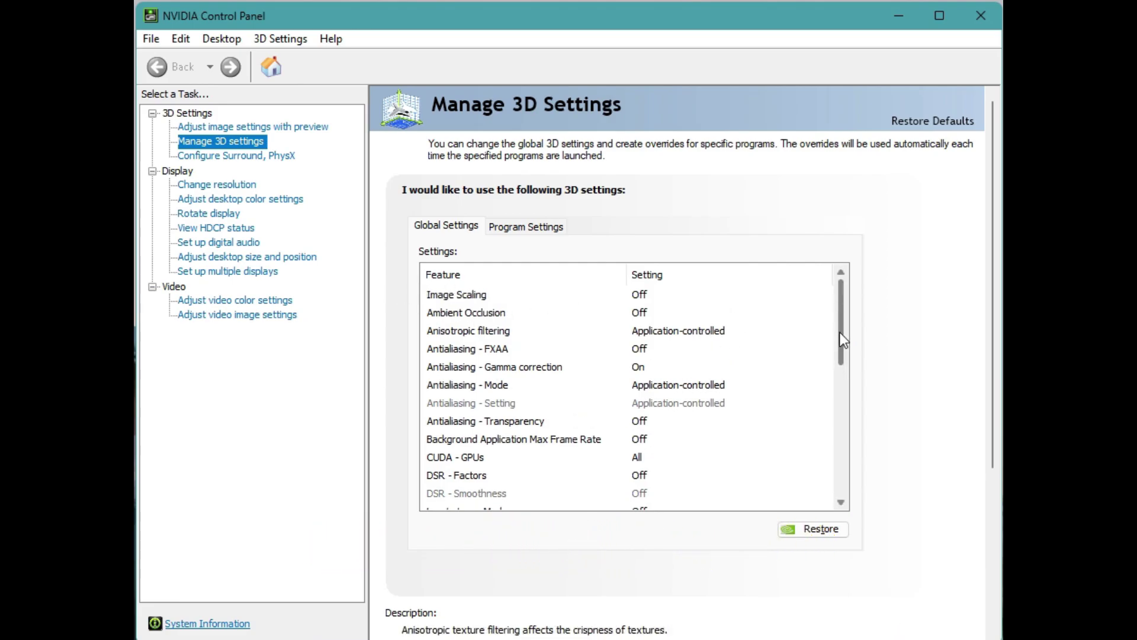
{"action": "left_click_drag", "start_coordinate": [839, 341], "coordinate": [840, 308]}
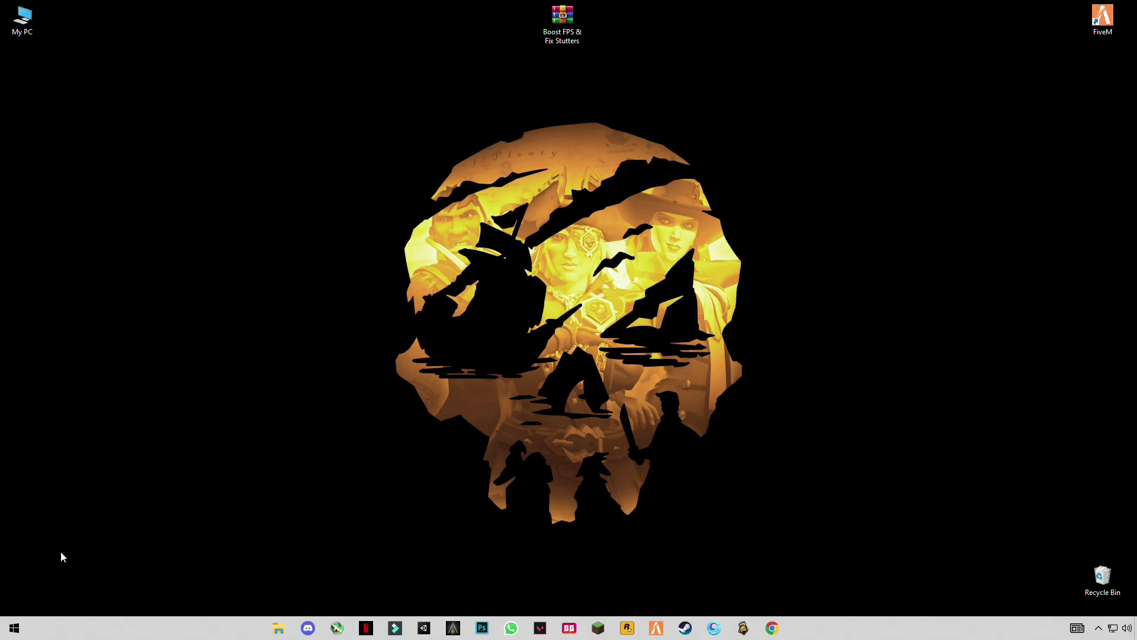
- Run %temp% and delete all its files, granting admin permission and skipping in-use ones
{"action": "key", "text": "super+r"}
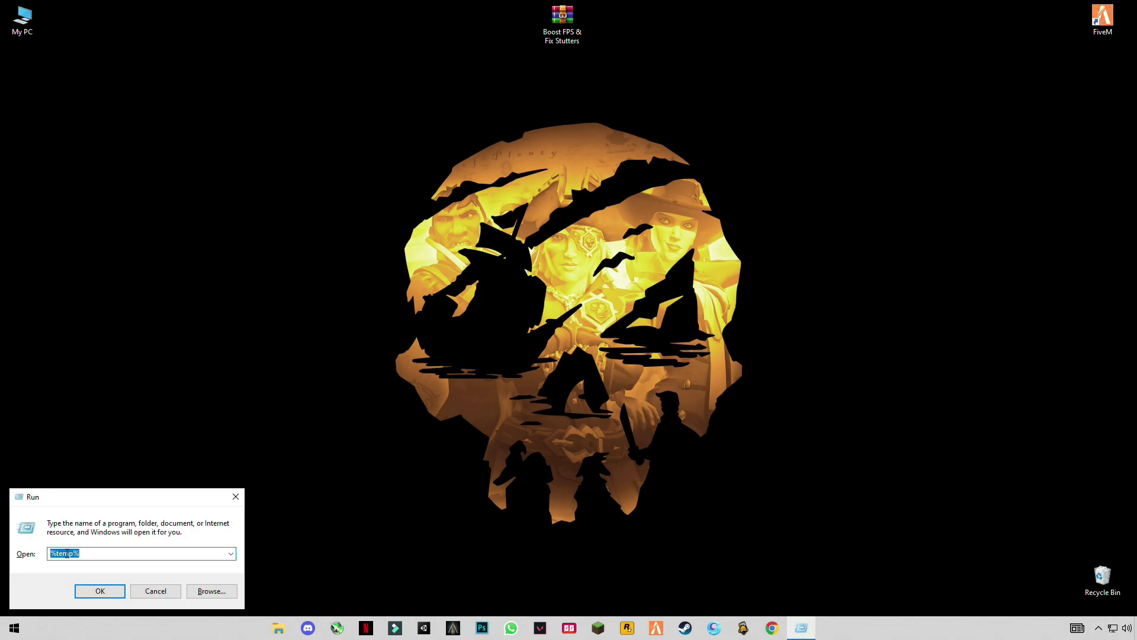
{"action": "left_click", "coordinate": [94, 553]}
{"action": "double_click", "coordinate": [68, 553]}
{"action": "left_click", "coordinate": [94, 553]}
{"action": "left_click", "coordinate": [106, 590]}
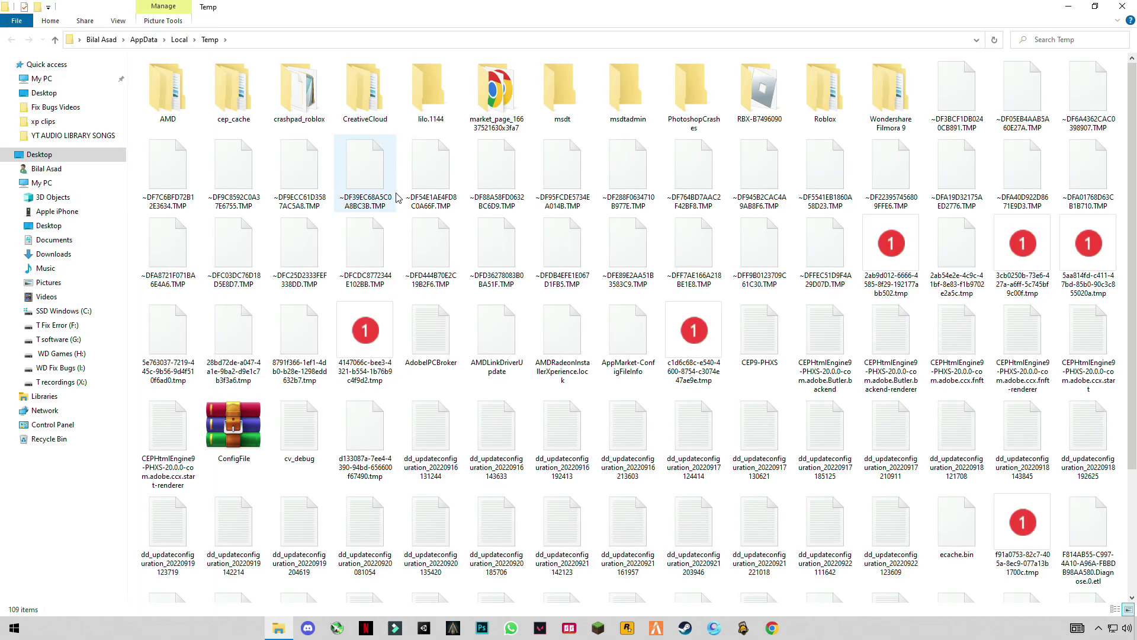
{"action": "key", "text": "ctrl+a"}
{"action": "right_click", "coordinate": [376, 175]}
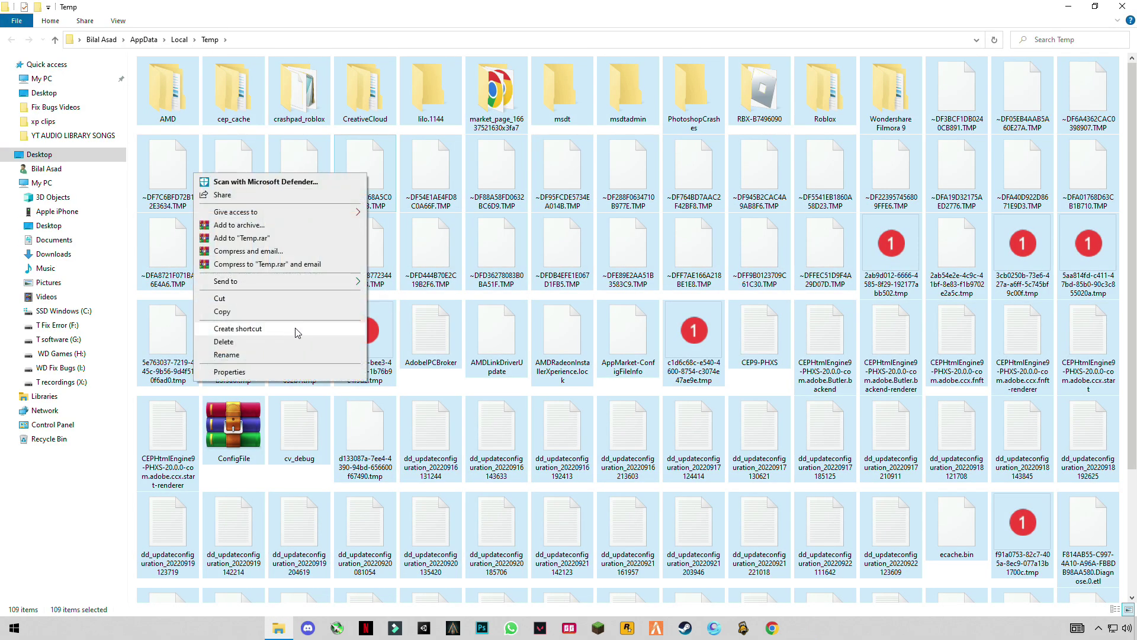
{"action": "left_click", "coordinate": [231, 343]}
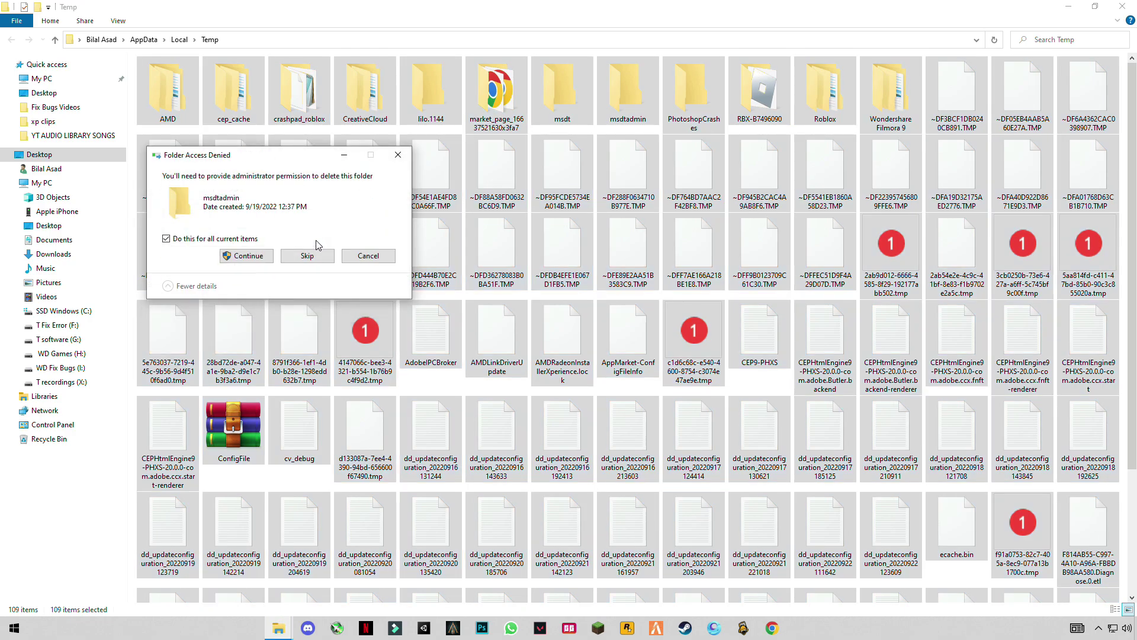
{"action": "left_click", "coordinate": [248, 256]}
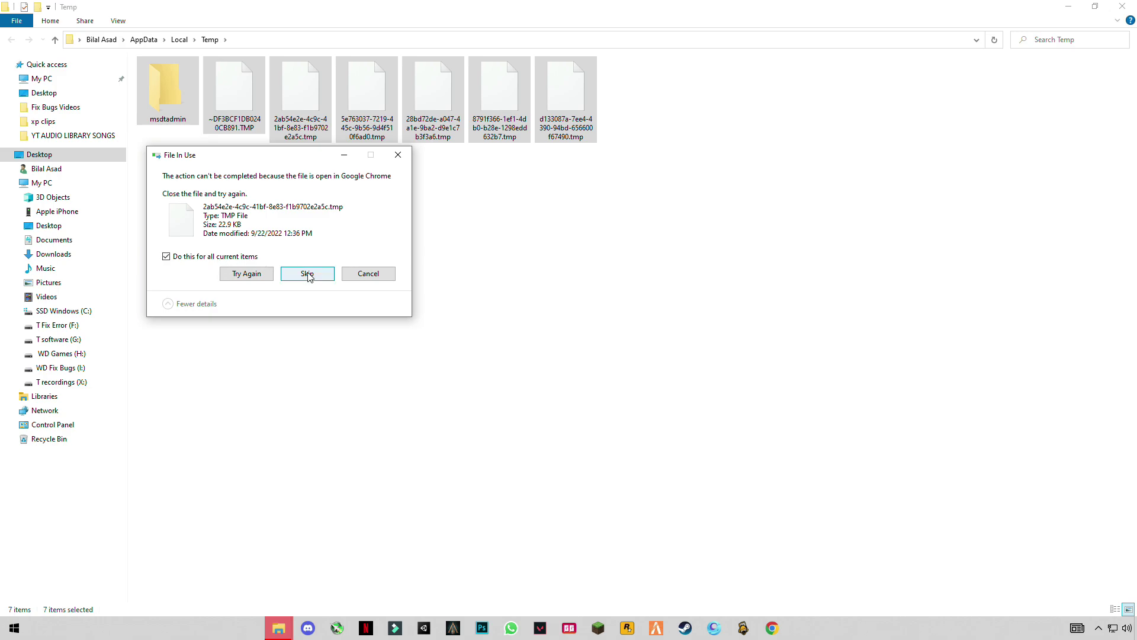
{"action": "left_click", "coordinate": [307, 274]}
{"action": "key", "text": "super+d"}
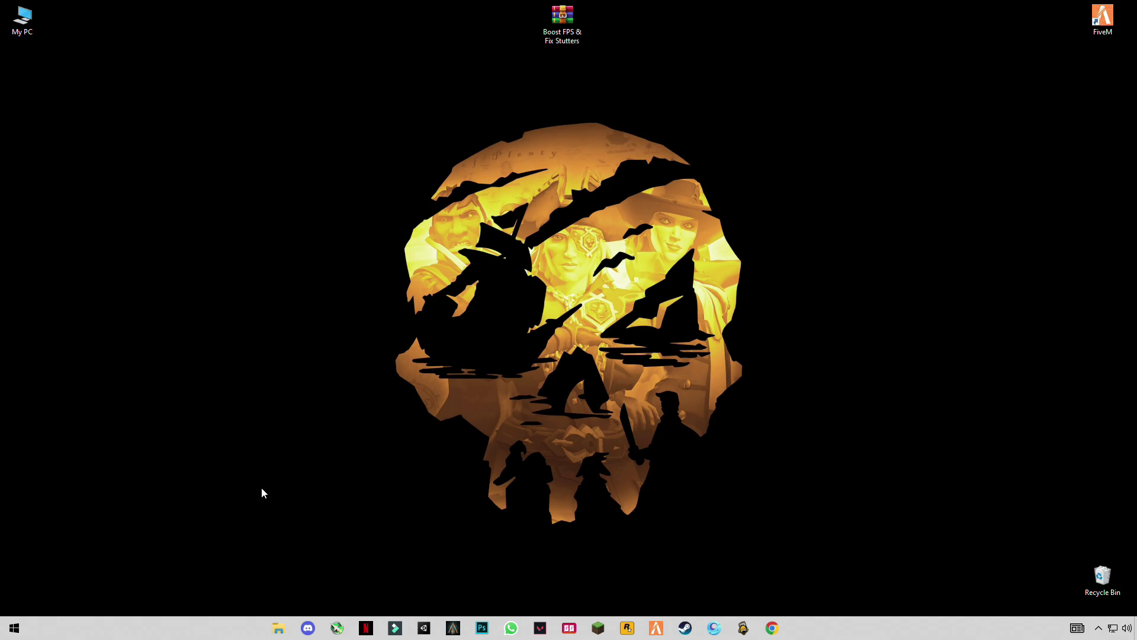
- Edit the Run entry to 'temp' and open C:\Windows\Temp
{"action": "key", "text": "super+r"}
{"action": "left_click", "coordinate": [93, 554]}
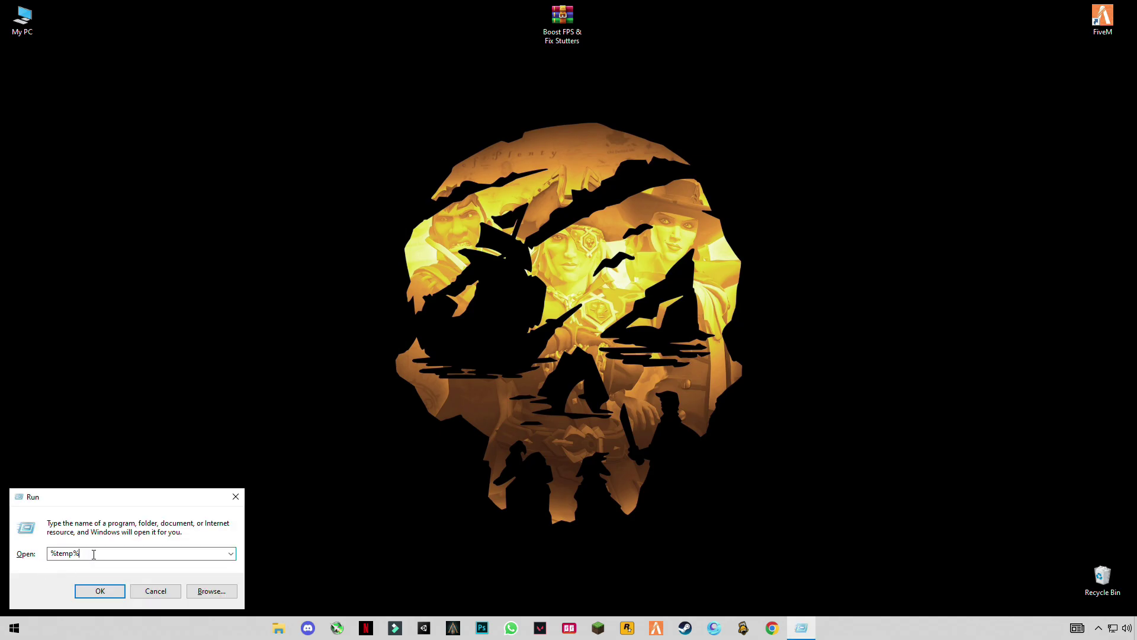
{"action": "type", "text": "\\"}
{"action": "key", "text": "BackSpace"}
{"action": "key", "text": "BackSpace"}
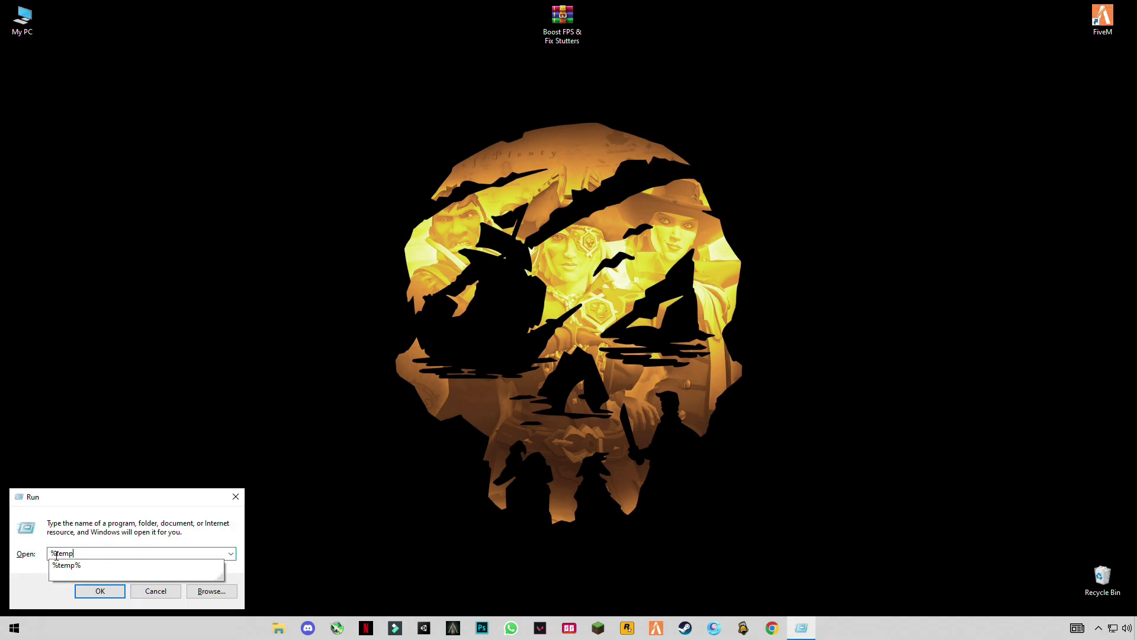
{"action": "left_click", "coordinate": [55, 554]}
{"action": "key", "text": "BackSpace"}
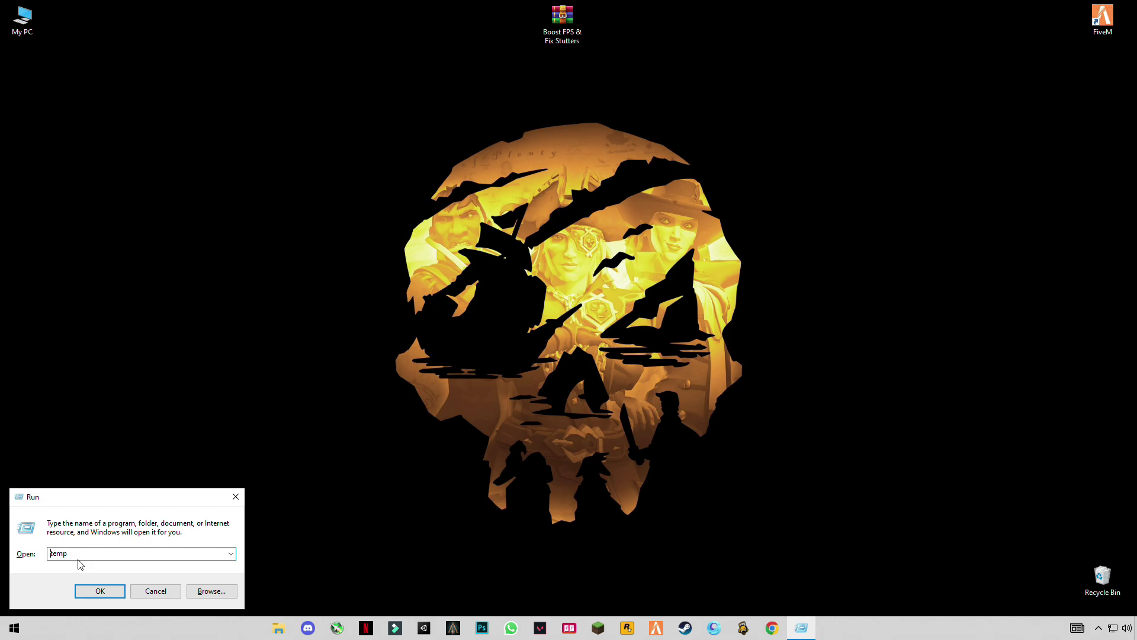
{"action": "left_click", "coordinate": [97, 589]}
- Delete all 117 items in Windows Temp, granting admin access and skipping every in-use file
{"action": "key", "text": "ctrl+a"}
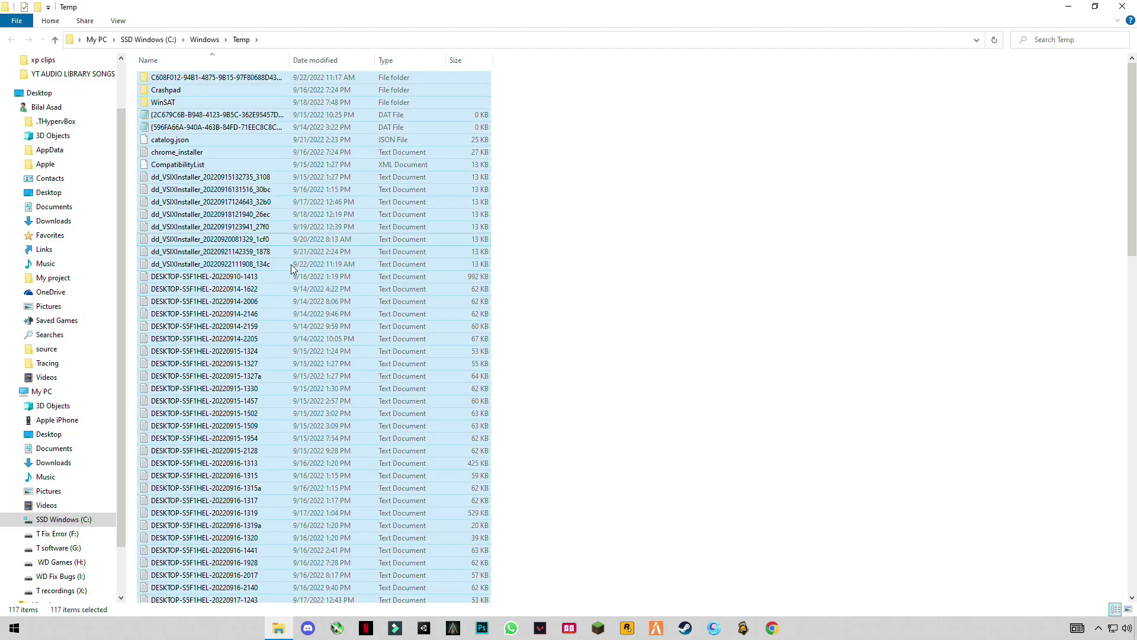
{"action": "right_click", "coordinate": [263, 241]}
{"action": "left_click", "coordinate": [96, 394]}
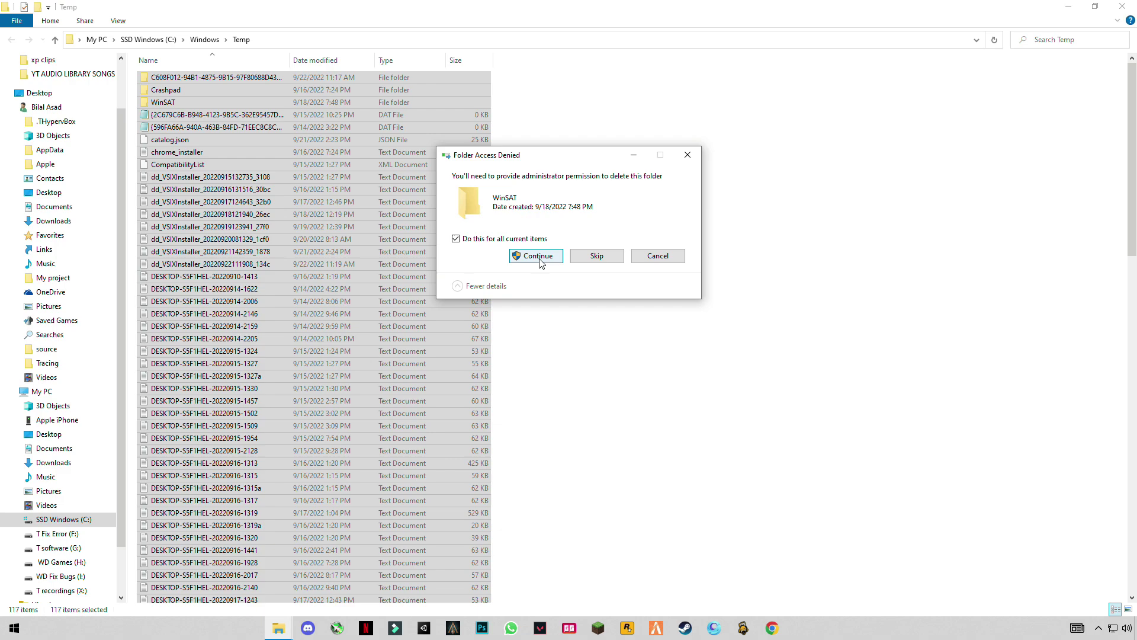
{"action": "left_click", "coordinate": [540, 259]}
{"action": "left_click", "coordinate": [541, 270]}
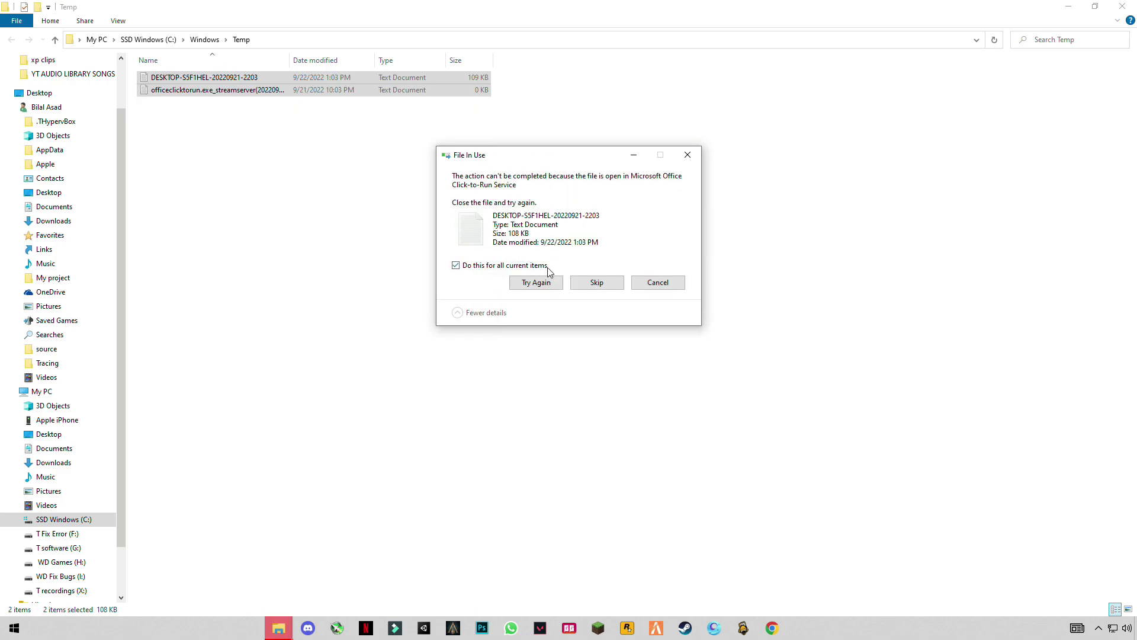
{"action": "left_click", "coordinate": [597, 281]}
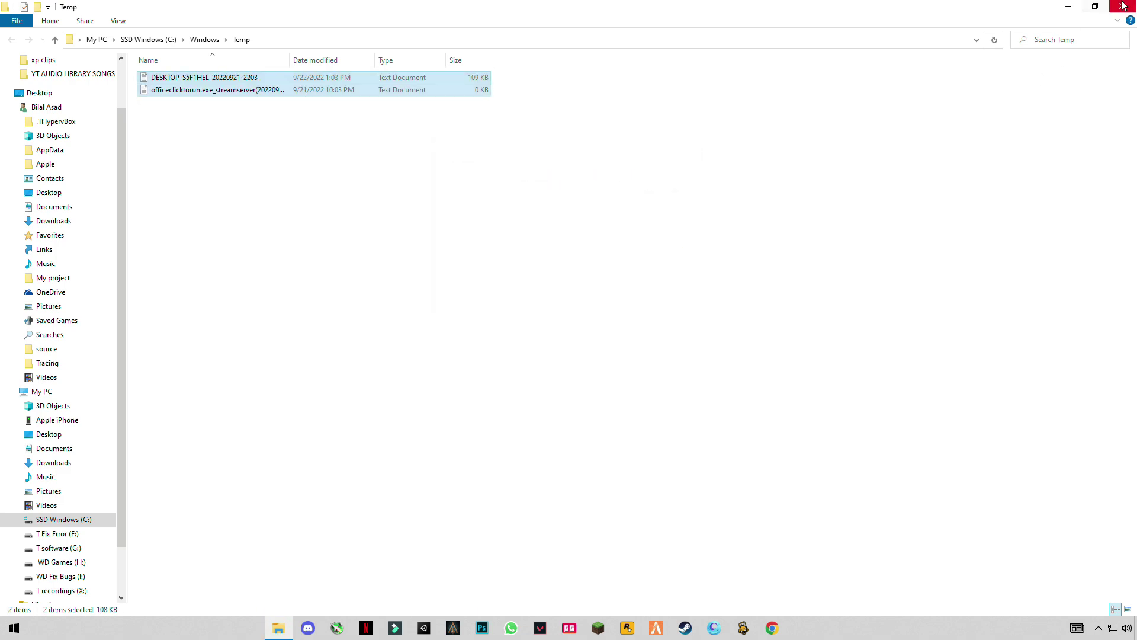
- Close Windows Temp and open the Prefetch folder via Run, granting folder access
{"action": "key", "text": "super+d"}
{"action": "key", "text": "super+r"}
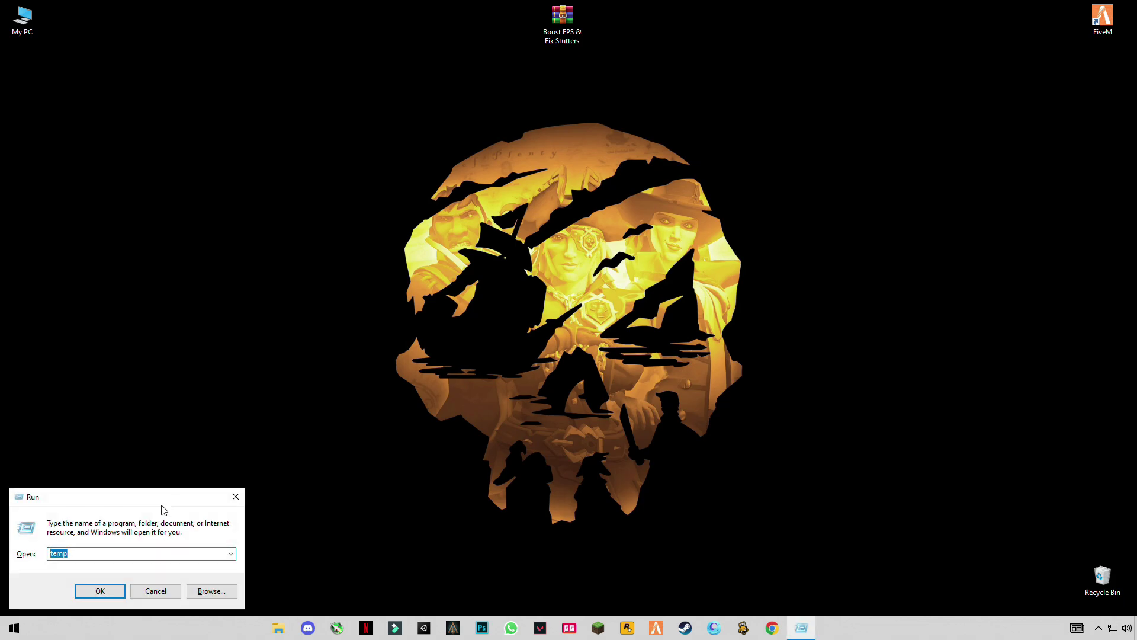
{"action": "type", "text": "pr"}
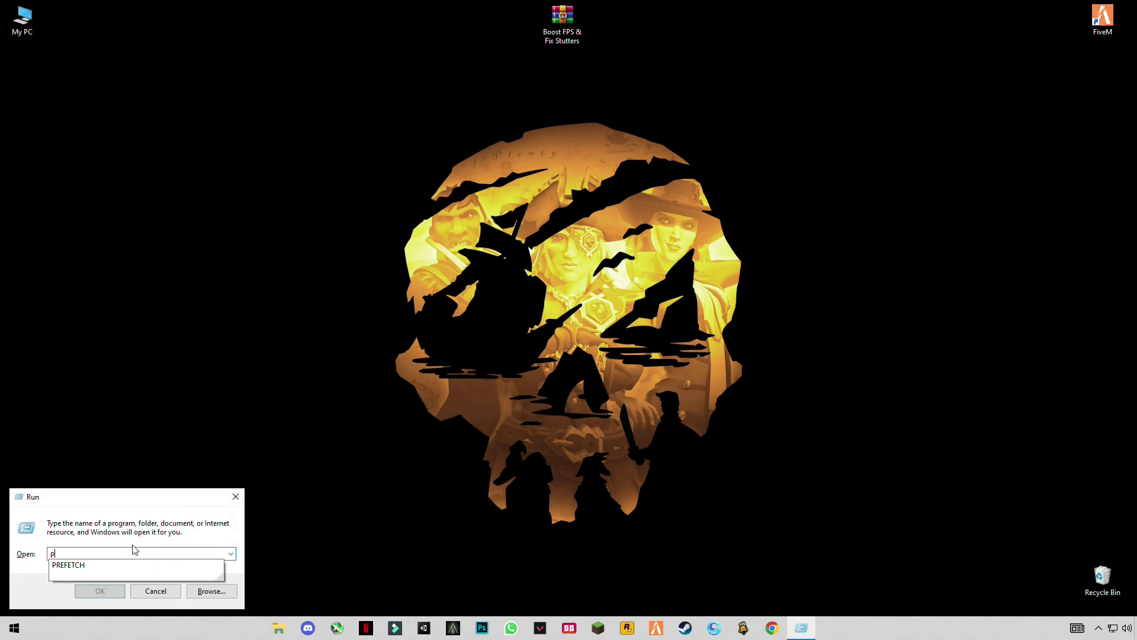
{"action": "type", "text": "efet"}
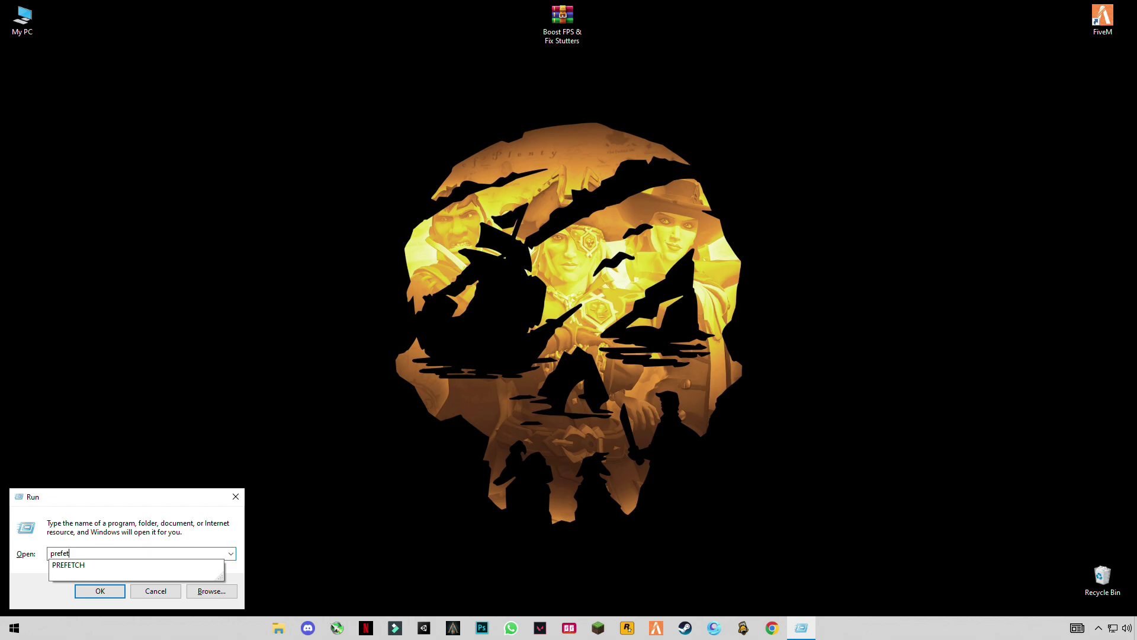
{"action": "type", "text": "ch"}
{"action": "key", "text": "Return"}
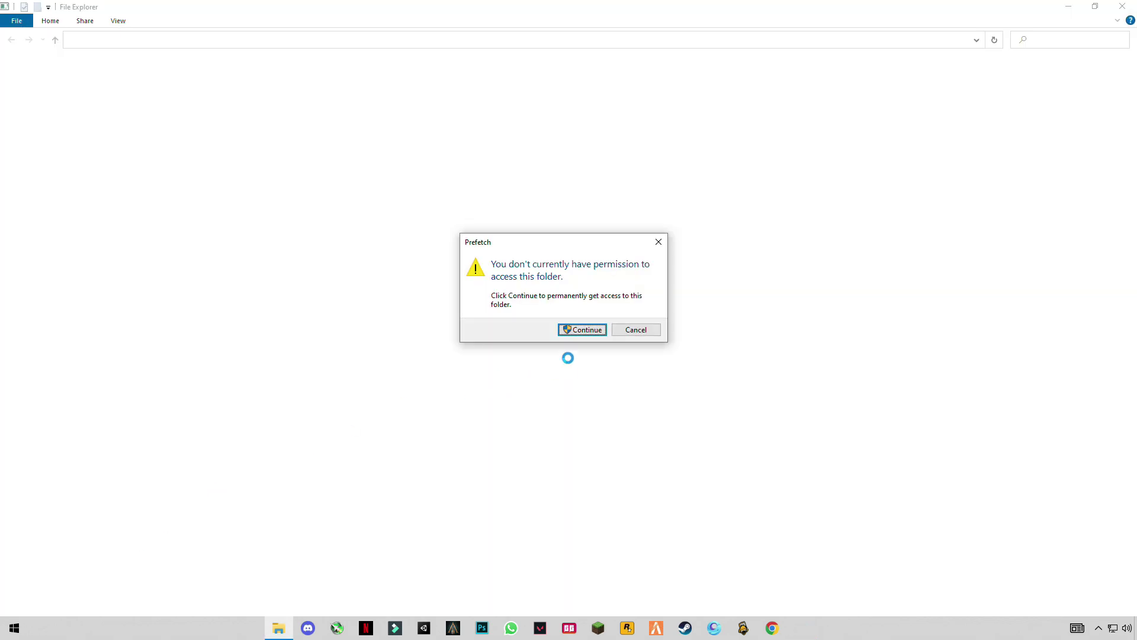
{"action": "left_click", "coordinate": [580, 333]}
- Delete all 226 Prefetch files, skipping every item still in use
{"action": "left_click", "coordinate": [491, 328]}
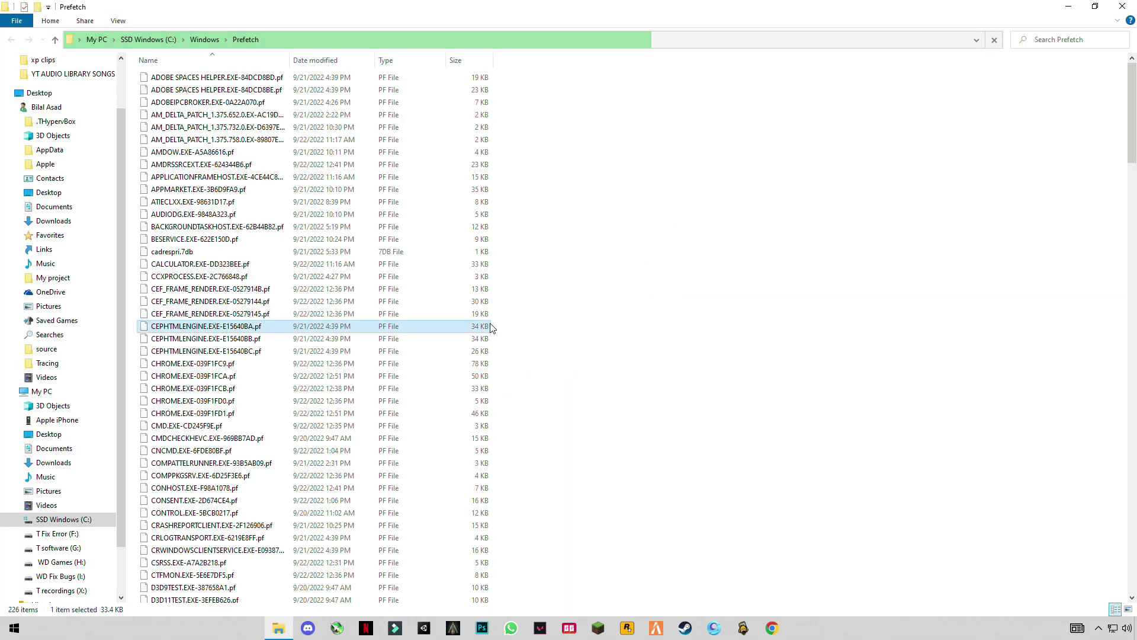
{"action": "key", "text": "ctrl+a"}
{"action": "right_click", "coordinate": [206, 254]}
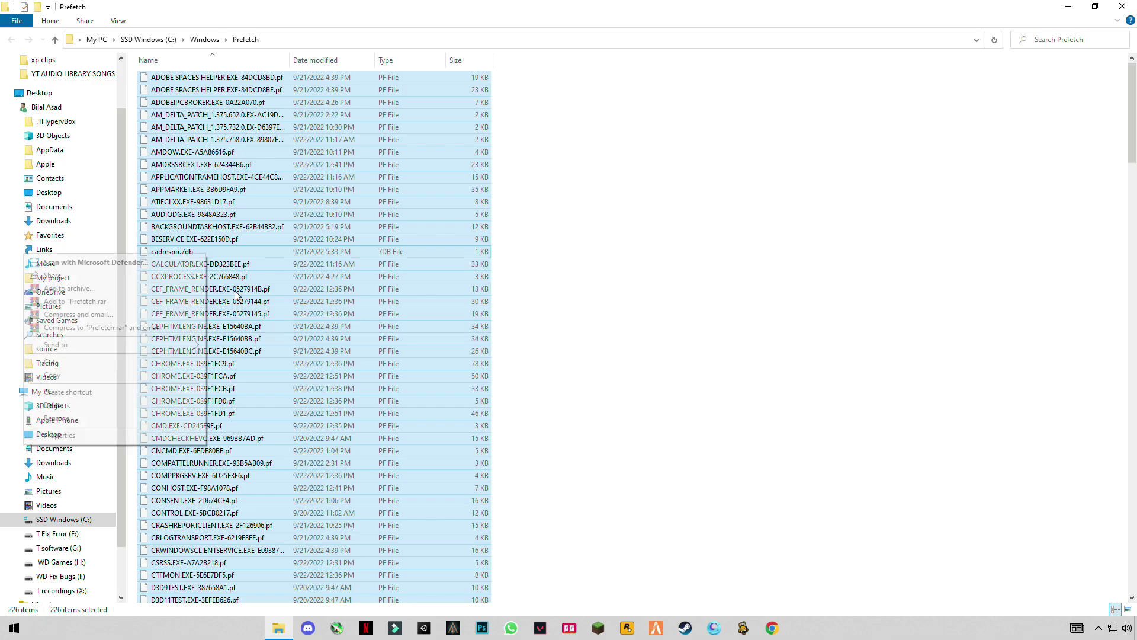
{"action": "left_click", "coordinate": [93, 408]}
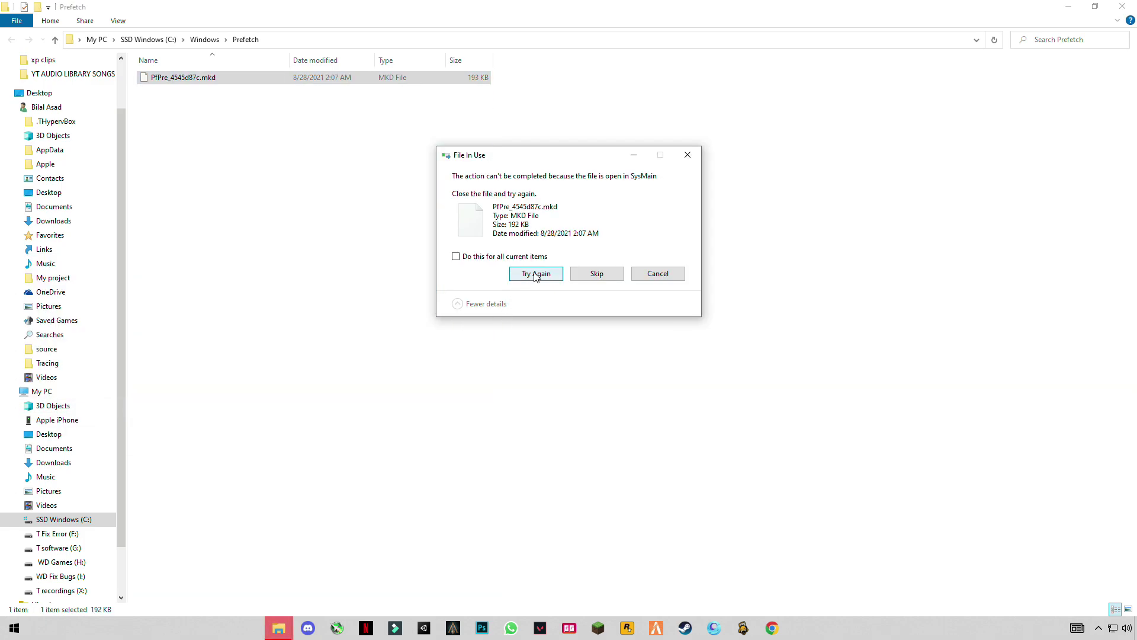
{"action": "left_click", "coordinate": [456, 256]}
{"action": "left_click", "coordinate": [596, 273]}
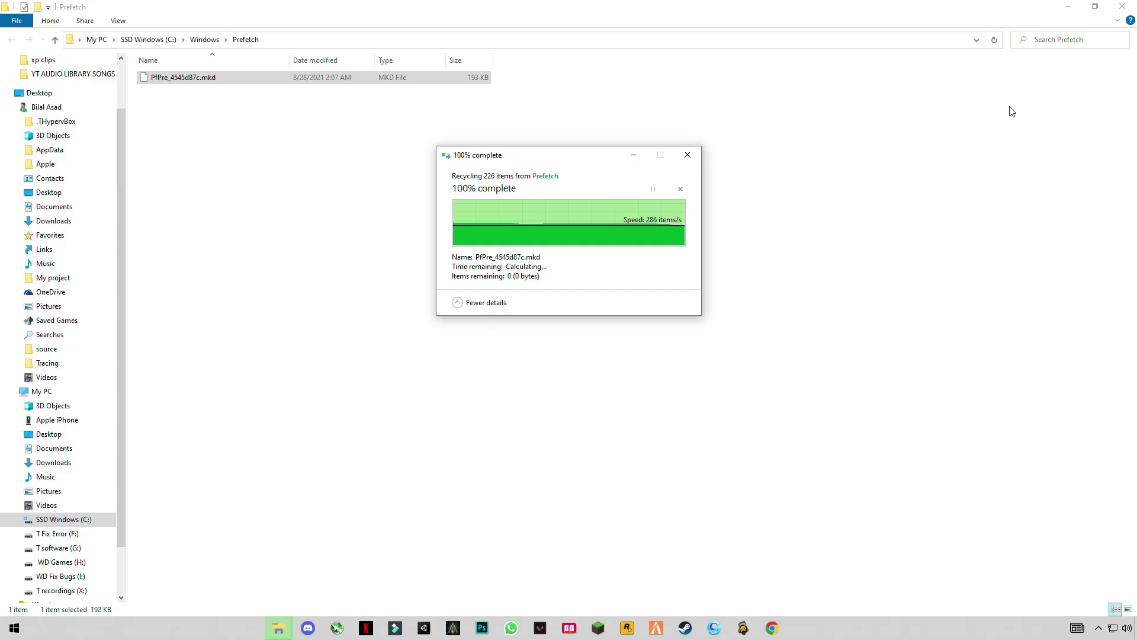
- Close the Prefetch window and permanently empty the Recycle Bin's 11,959 items (1.66 GB)
{"action": "left_click", "coordinate": [1121, 6]}
{"action": "right_click", "coordinate": [1101, 573]}
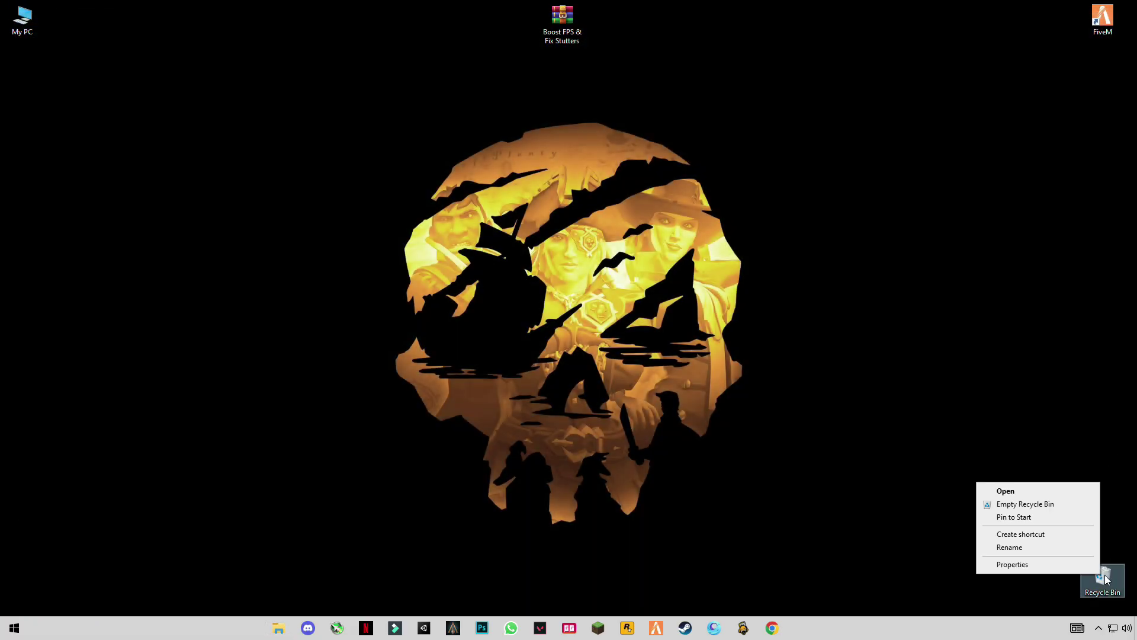
{"action": "left_click", "coordinate": [1055, 504]}
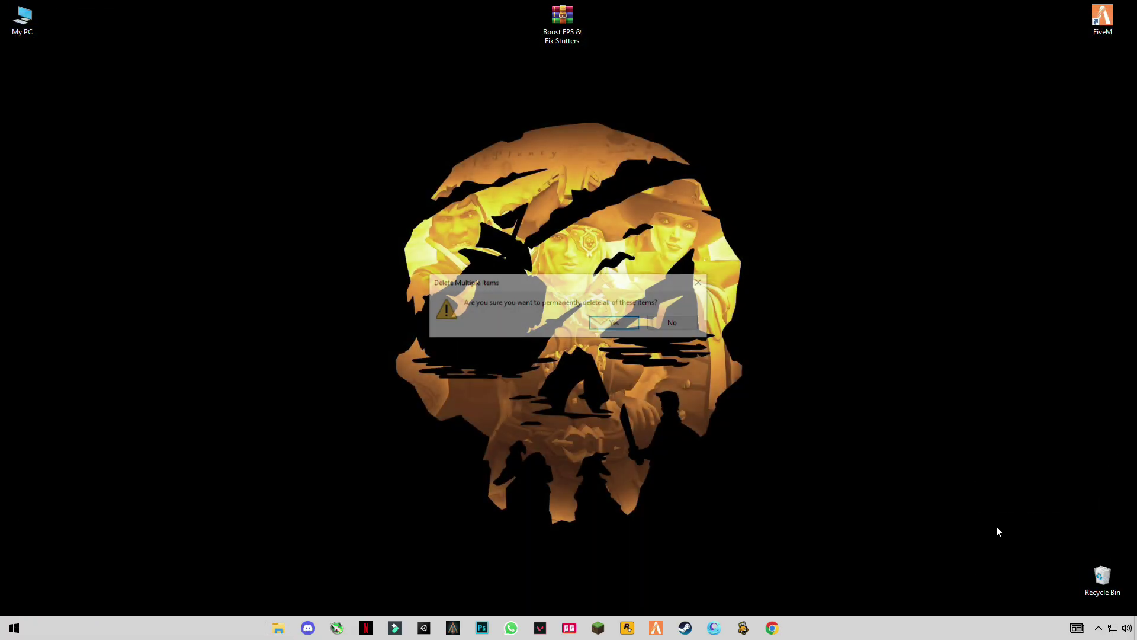
{"action": "left_click", "coordinate": [627, 325]}
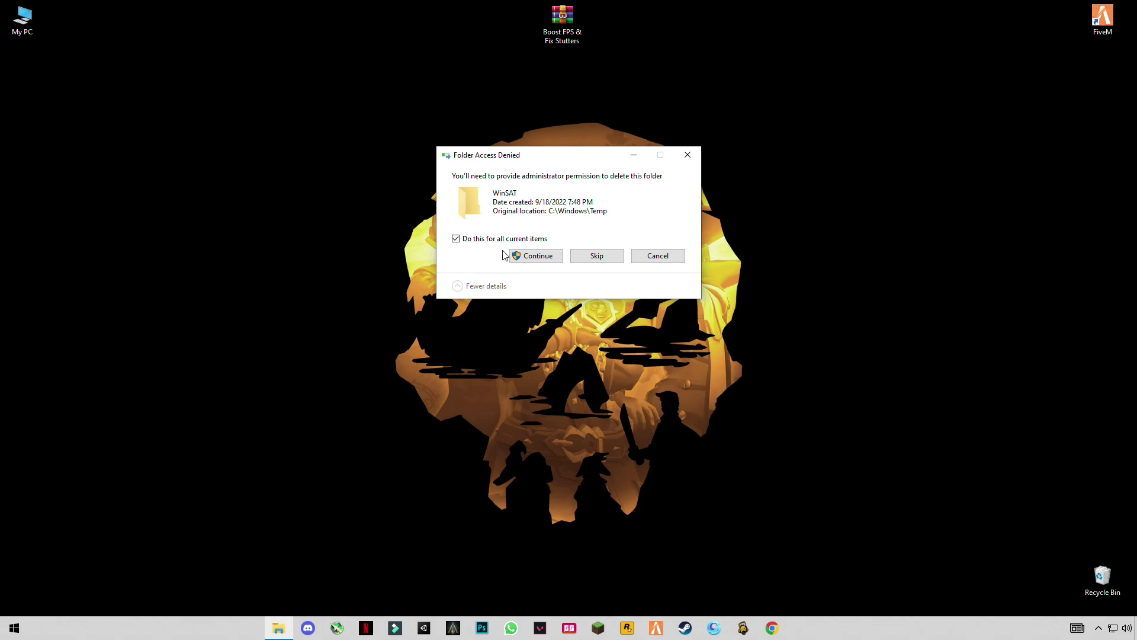
{"action": "left_click", "coordinate": [536, 255]}
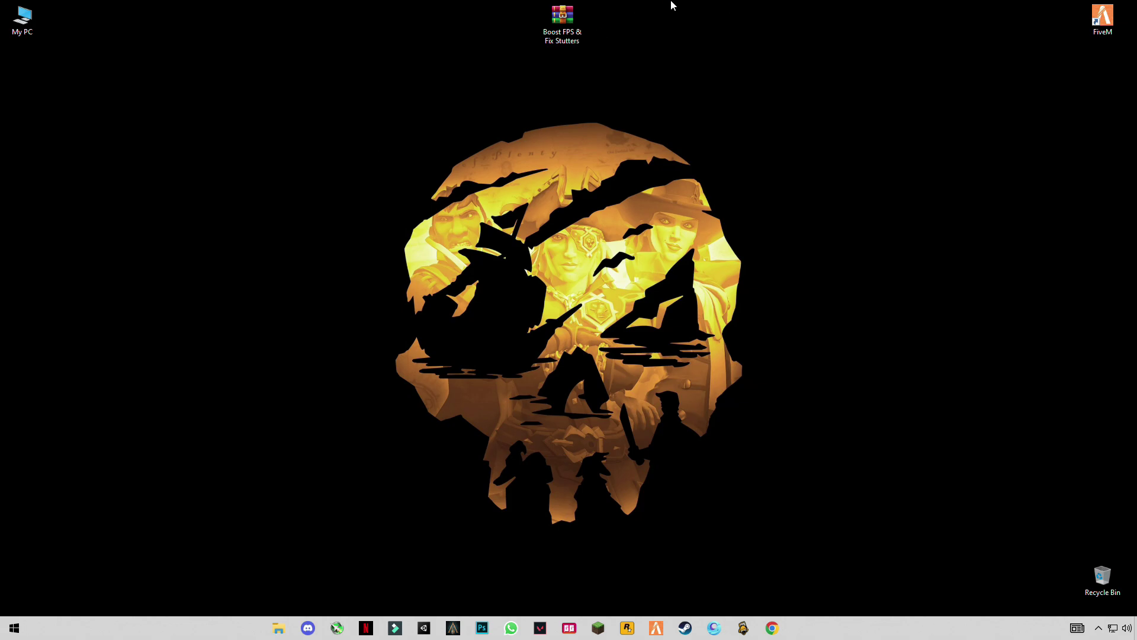
- Extract the Boost FPS & Fix Stutters archive onto the desktop with Extract Here
{"action": "left_click_drag", "start_coordinate": [665, 2], "coordinate": [421, 3]}
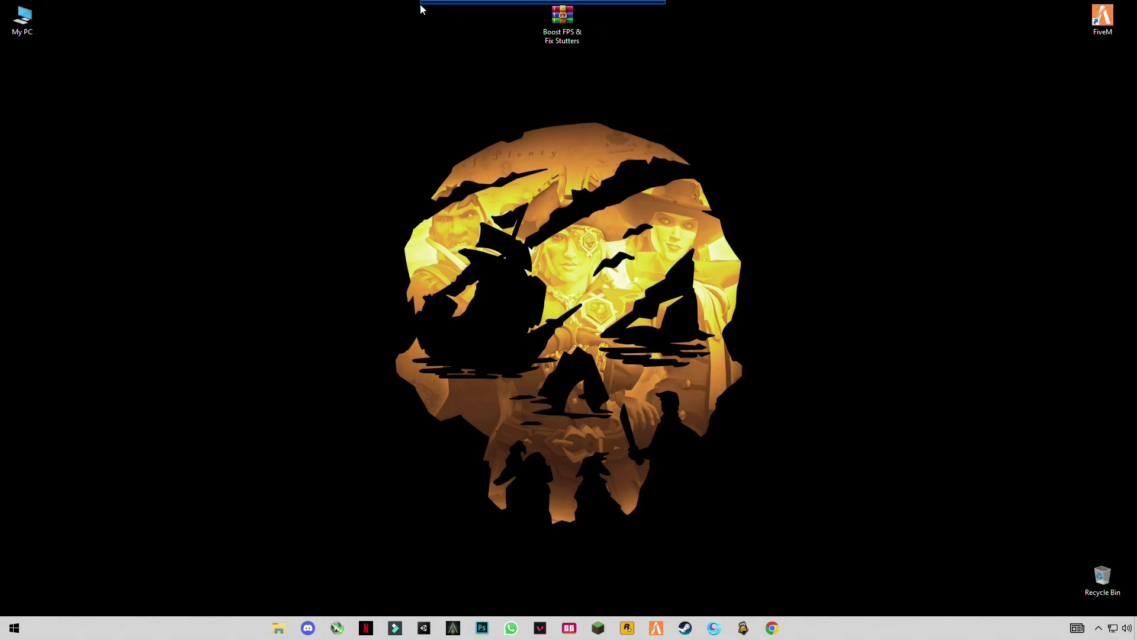
{"action": "left_click_drag", "start_coordinate": [421, 5], "coordinate": [525, 41]}
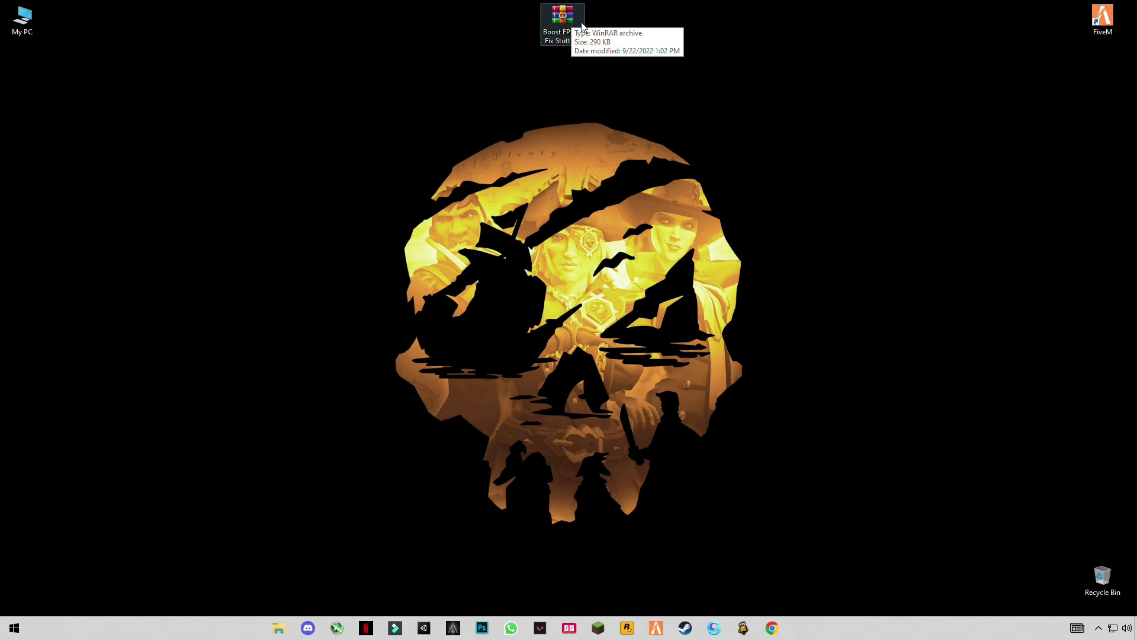
{"action": "right_click", "coordinate": [552, 25]}
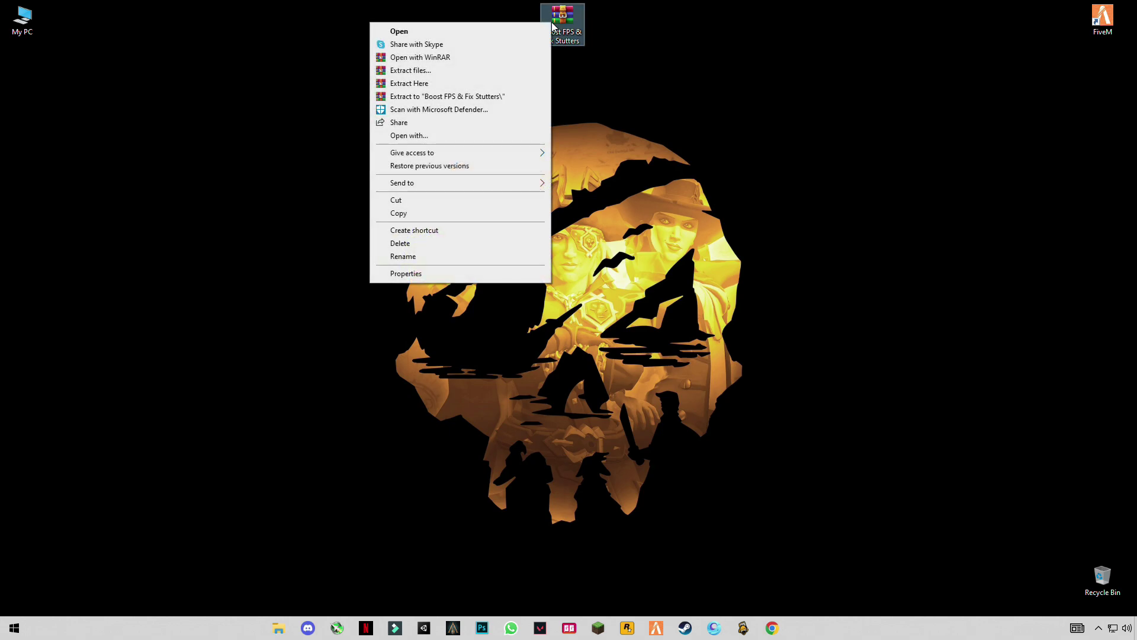
{"action": "left_click", "coordinate": [419, 85]}
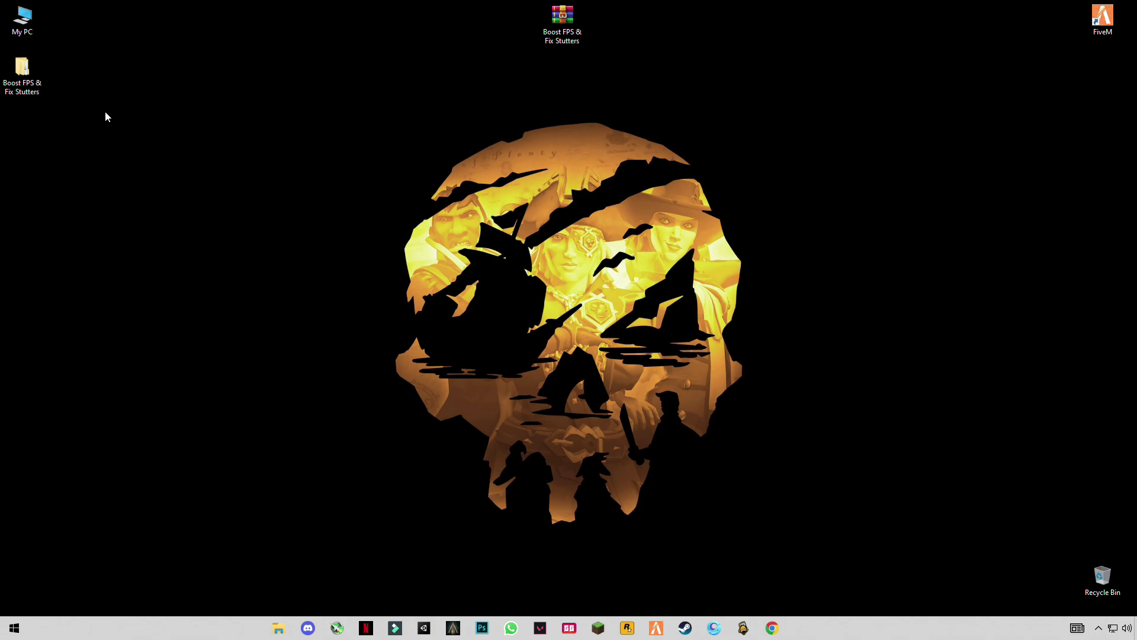
- Open Boost FPS & Fix Stutters > DirectX Properties and launch dxcpl as administrator
{"action": "left_click_drag", "start_coordinate": [22, 74], "coordinate": [162, 117]}
{"action": "double_click", "coordinate": [162, 117]}
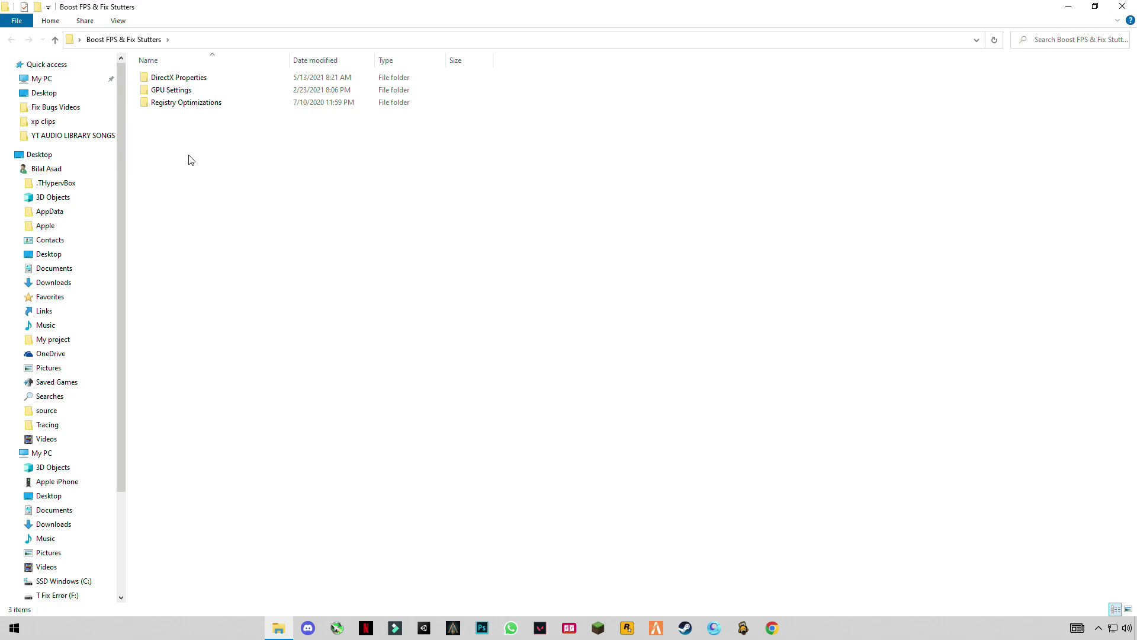
{"action": "mouse_move", "coordinate": [203, 157]}
{"action": "left_mouse_down"}
{"action": "mouse_move", "coordinate": [184, 76]}
{"action": "mouse_move", "coordinate": [227, 178]}
{"action": "mouse_move", "coordinate": [163, 76]}
{"action": "mouse_move", "coordinate": [180, 143]}
{"action": "mouse_move", "coordinate": [213, 157]}
{"action": "left_mouse_up"}
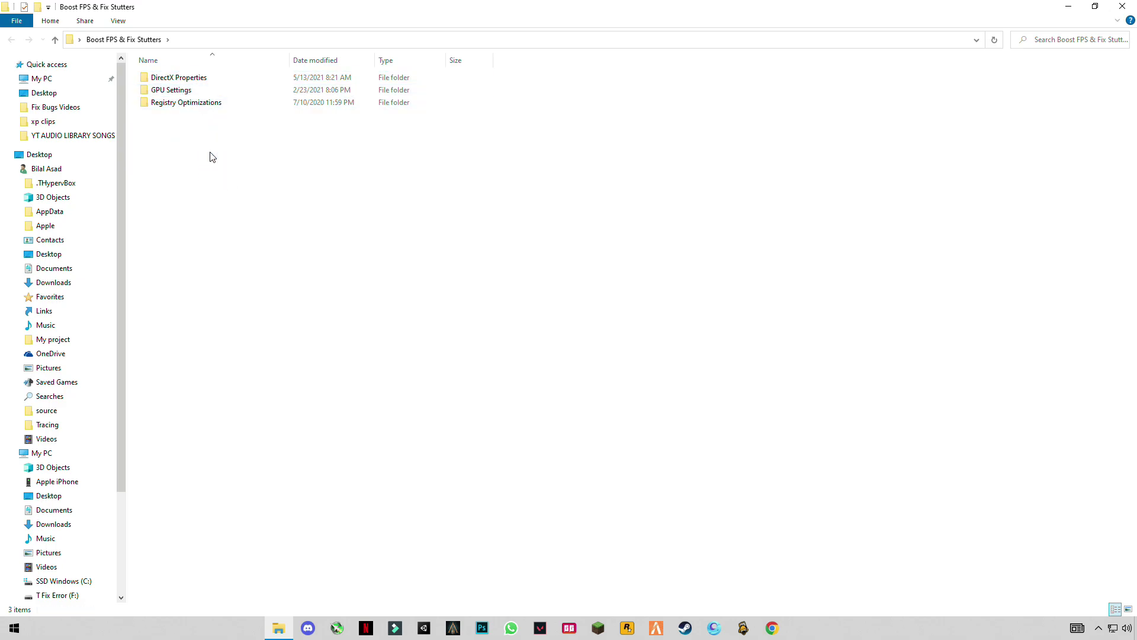
{"action": "double_click", "coordinate": [173, 78]}
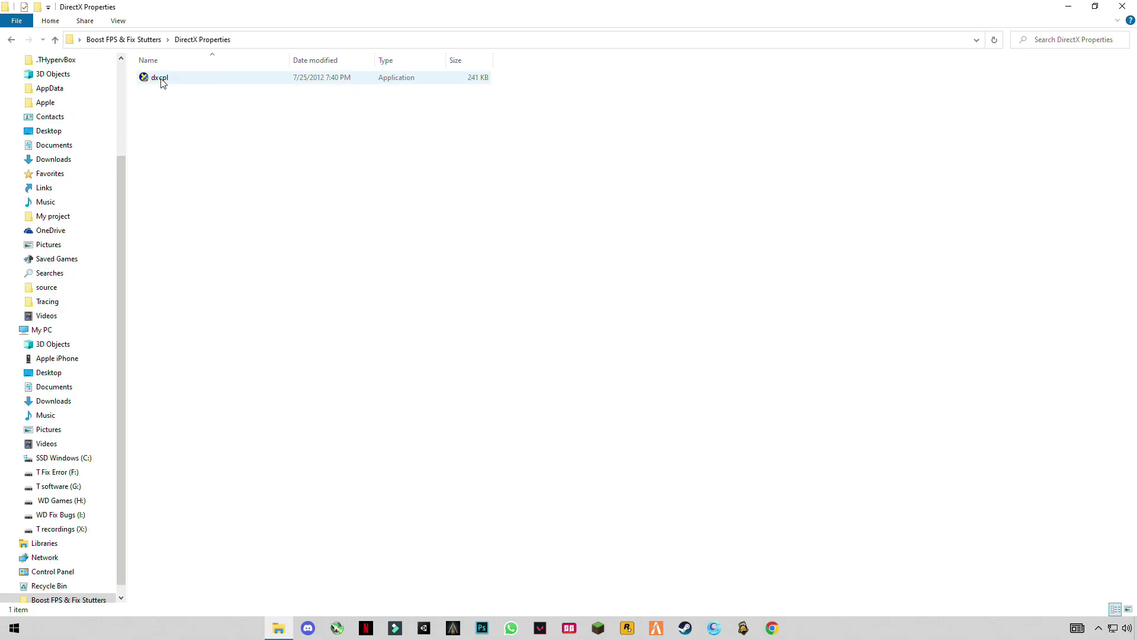
{"action": "double_click", "coordinate": [159, 78]}
{"action": "left_click", "coordinate": [507, 394]}
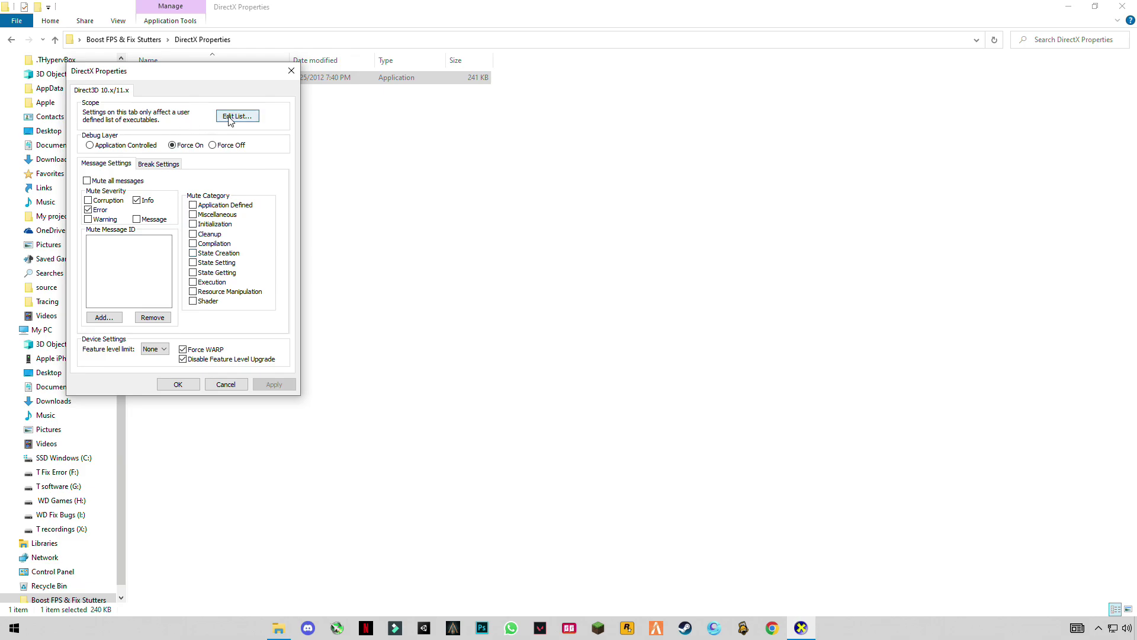
- Add steam.exe to dxcpl's executable list, enable Disable Feature Level Upgrade and apply
{"action": "left_click", "coordinate": [235, 116]}
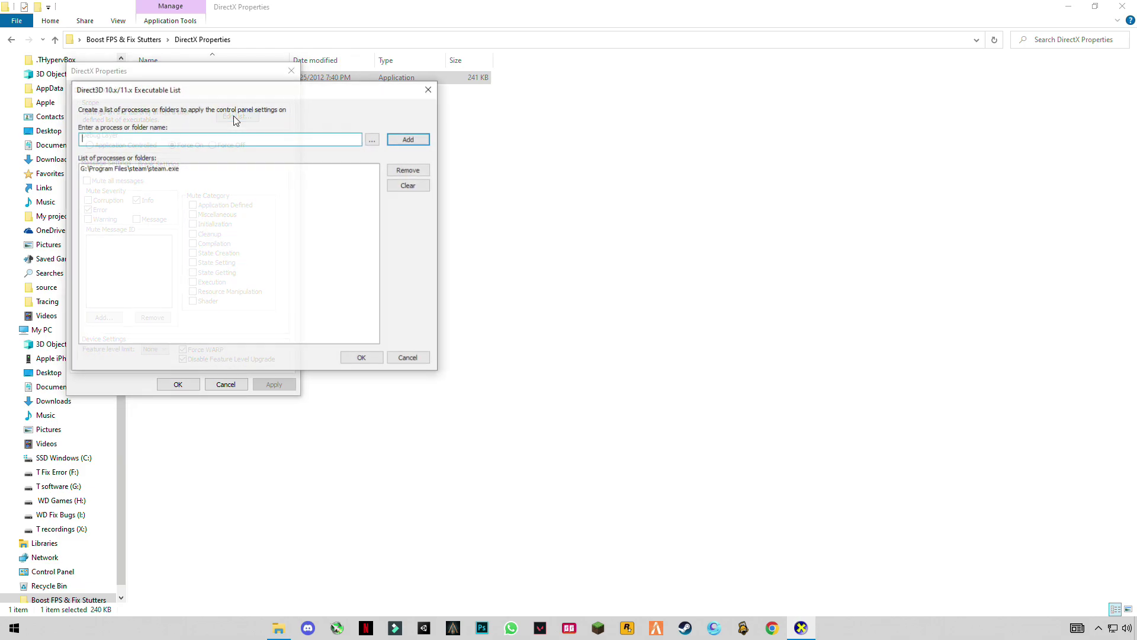
{"action": "left_click", "coordinate": [372, 139]}
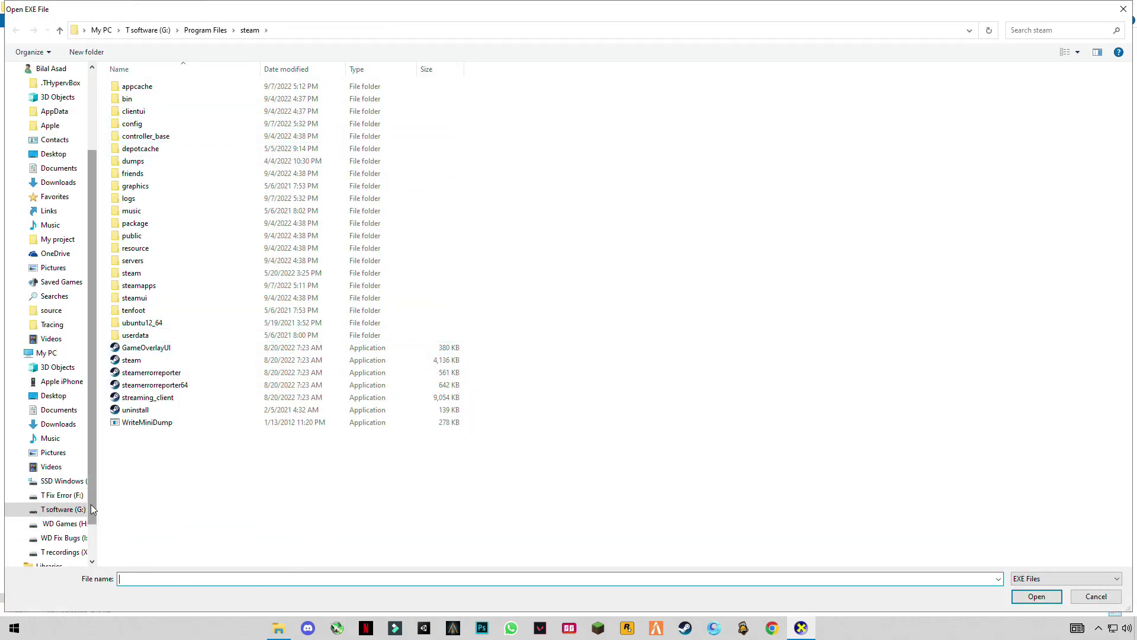
{"action": "left_click_drag", "start_coordinate": [90, 506], "coordinate": [85, 474]}
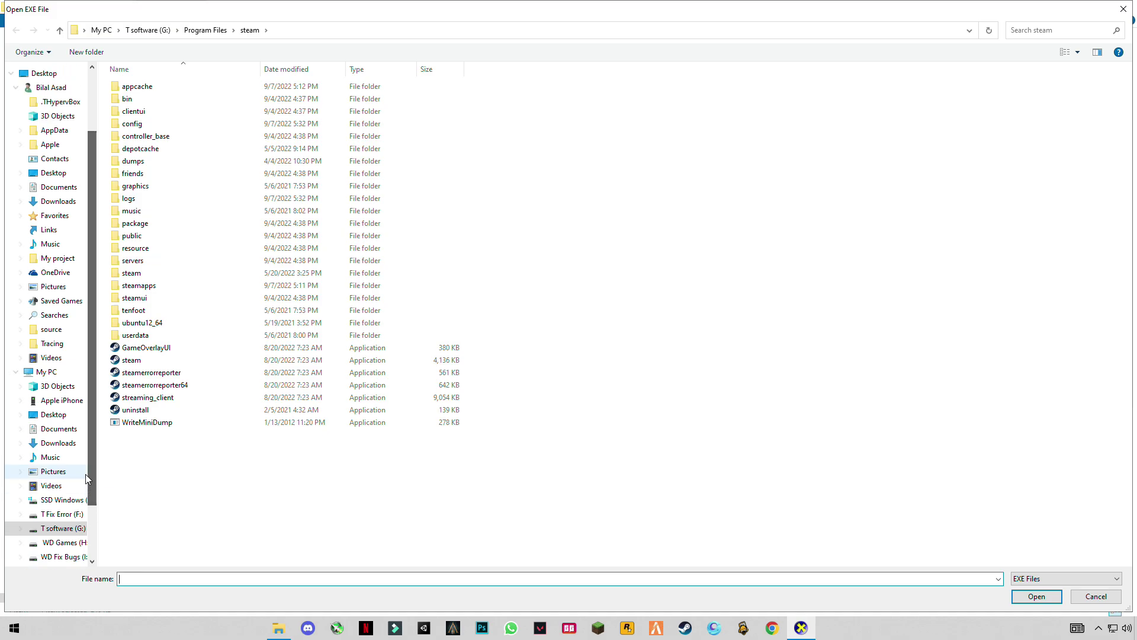
{"action": "left_click", "coordinate": [141, 362]}
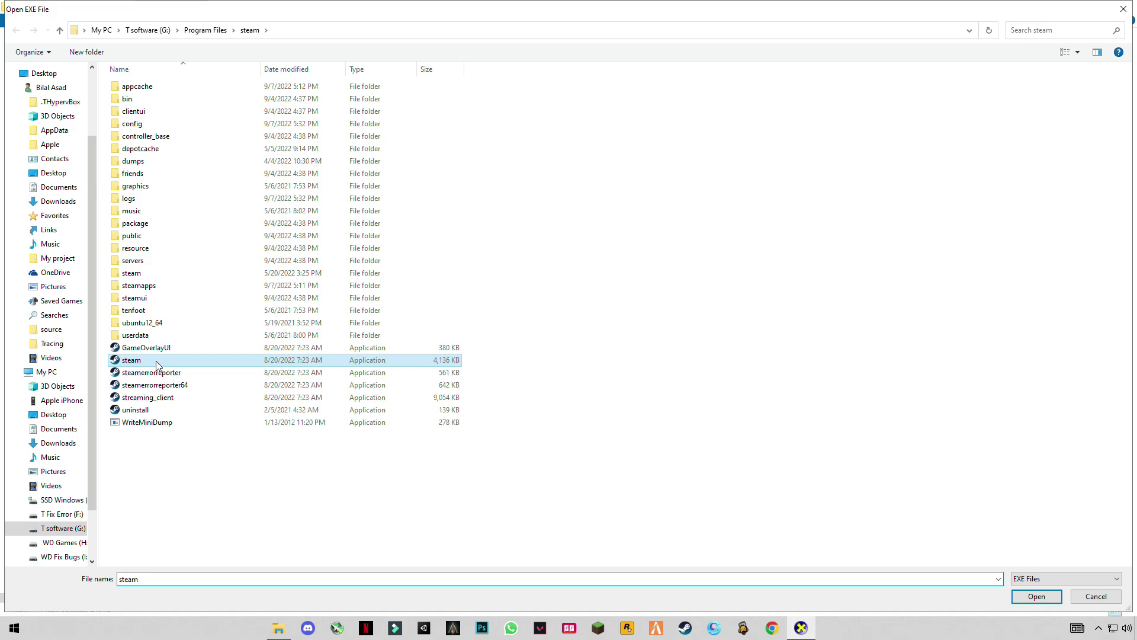
{"action": "left_click", "coordinate": [1019, 599]}
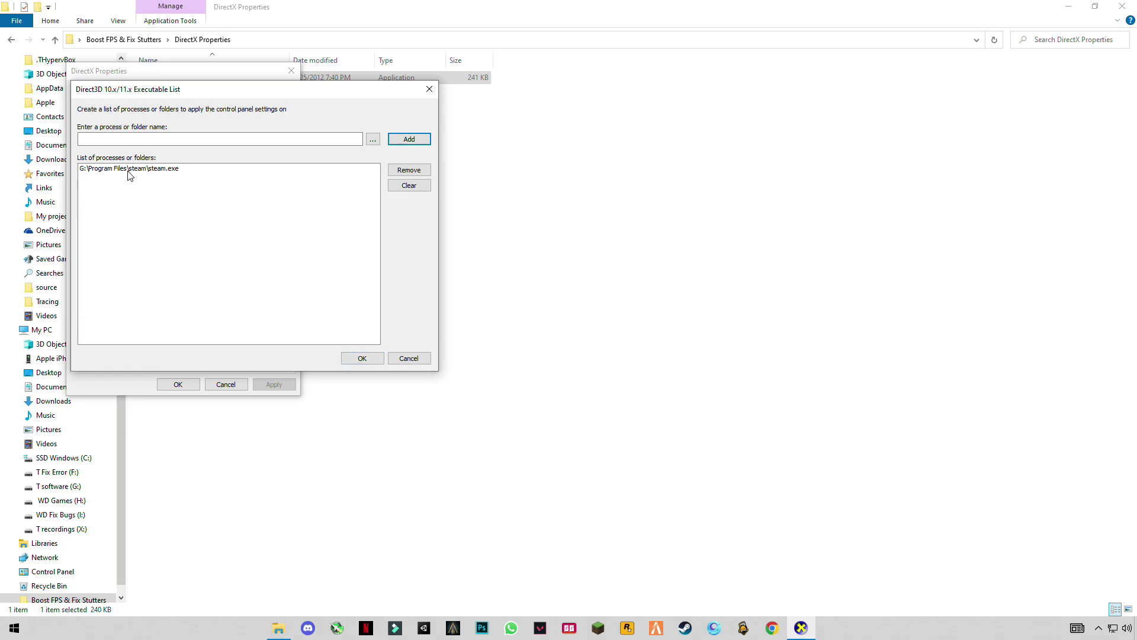
{"action": "left_click", "coordinate": [362, 358]}
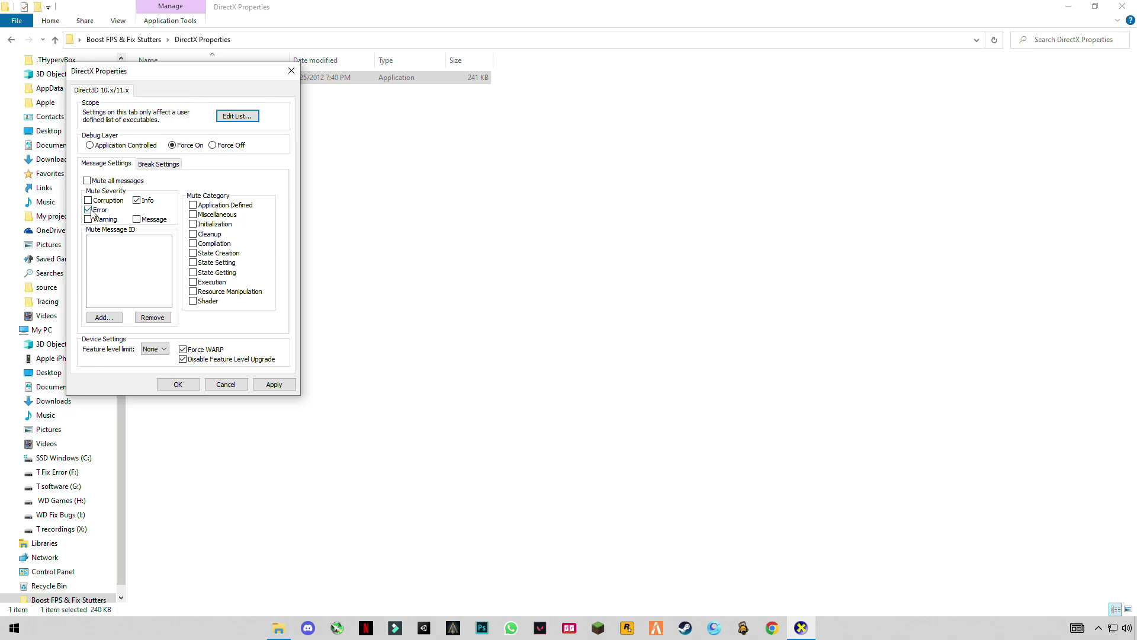
{"action": "left_click", "coordinate": [183, 359]}
{"action": "left_click", "coordinate": [273, 385]}
- Close the DirectX settings and open the GPU Settings folder
{"action": "left_click", "coordinate": [178, 385]}
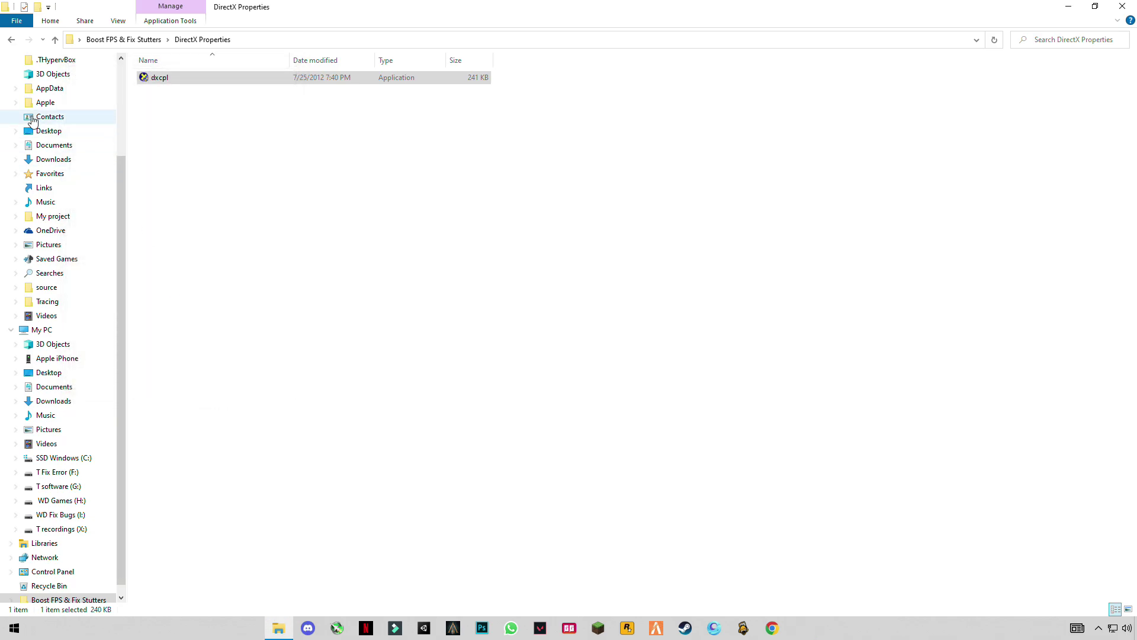
{"action": "left_click", "coordinate": [11, 39]}
{"action": "left_click", "coordinate": [179, 93]}
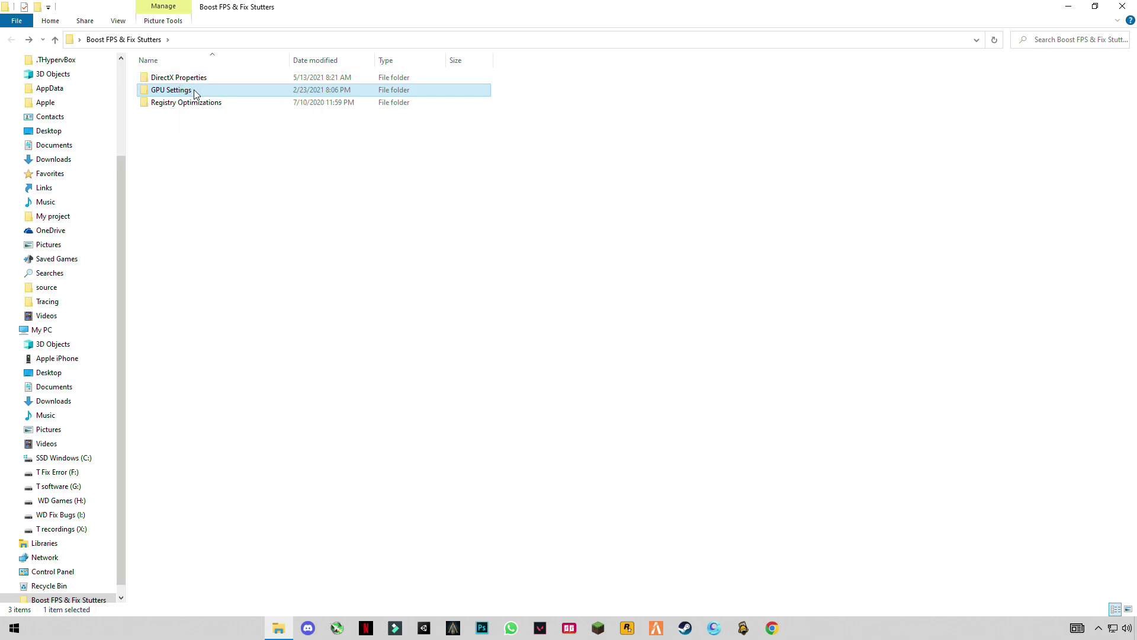
{"action": "double_click", "coordinate": [195, 93]}
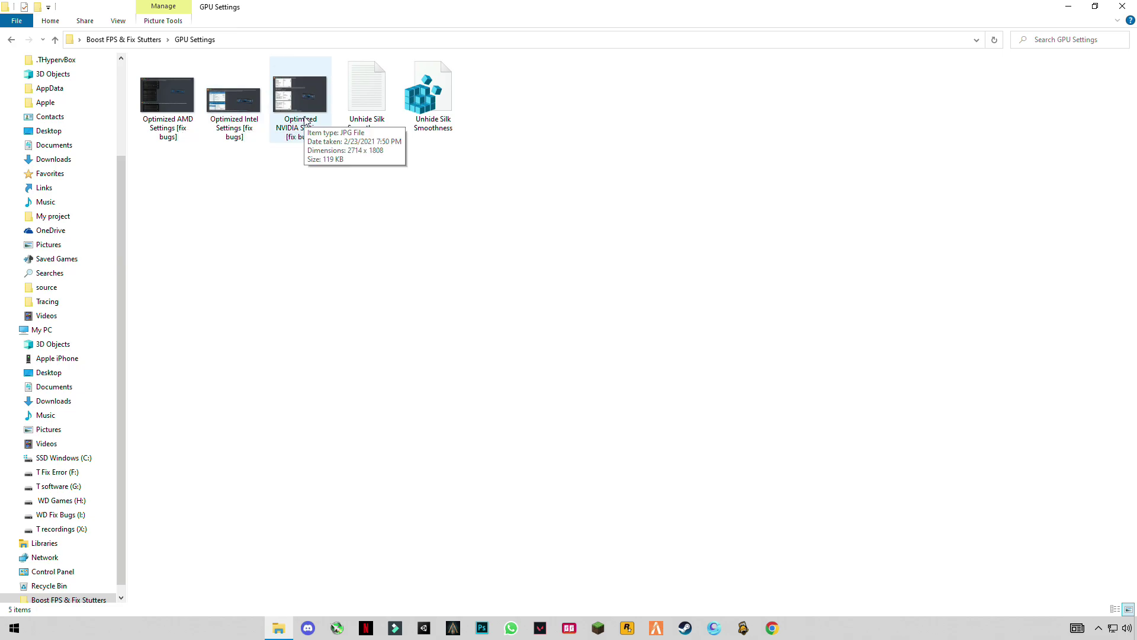
- View the Optimized AMD, Intel and NVIDIA settings images, then return to Boost FPS & Fix Stutters
{"action": "double_click", "coordinate": [160, 95]}
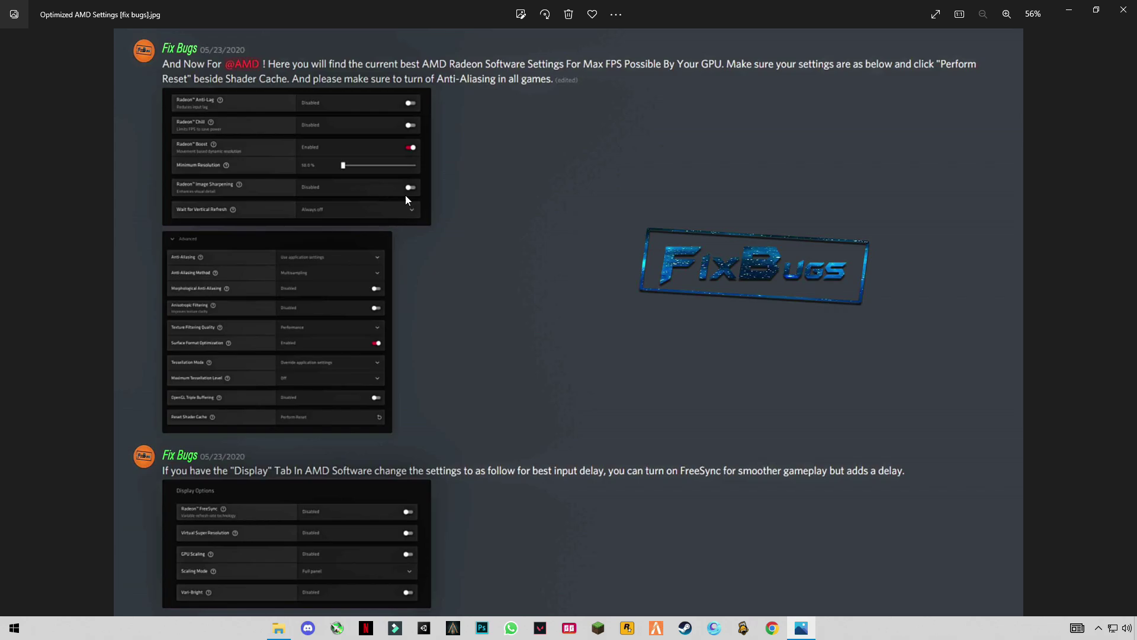
{"action": "left_click", "coordinate": [1121, 323]}
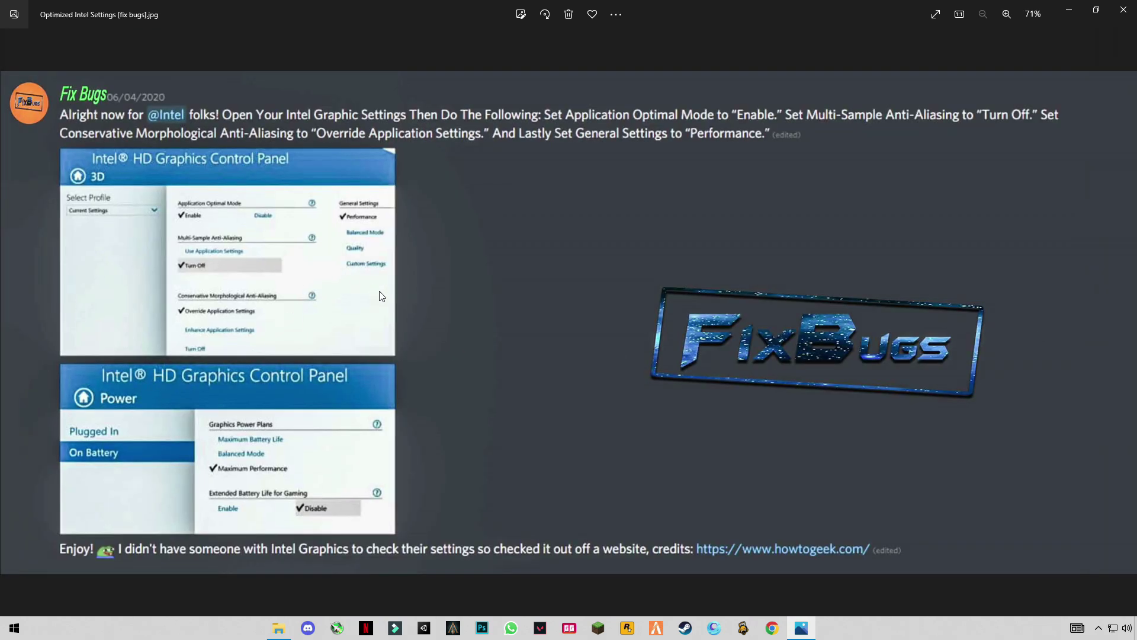
{"action": "left_click", "coordinate": [1121, 322]}
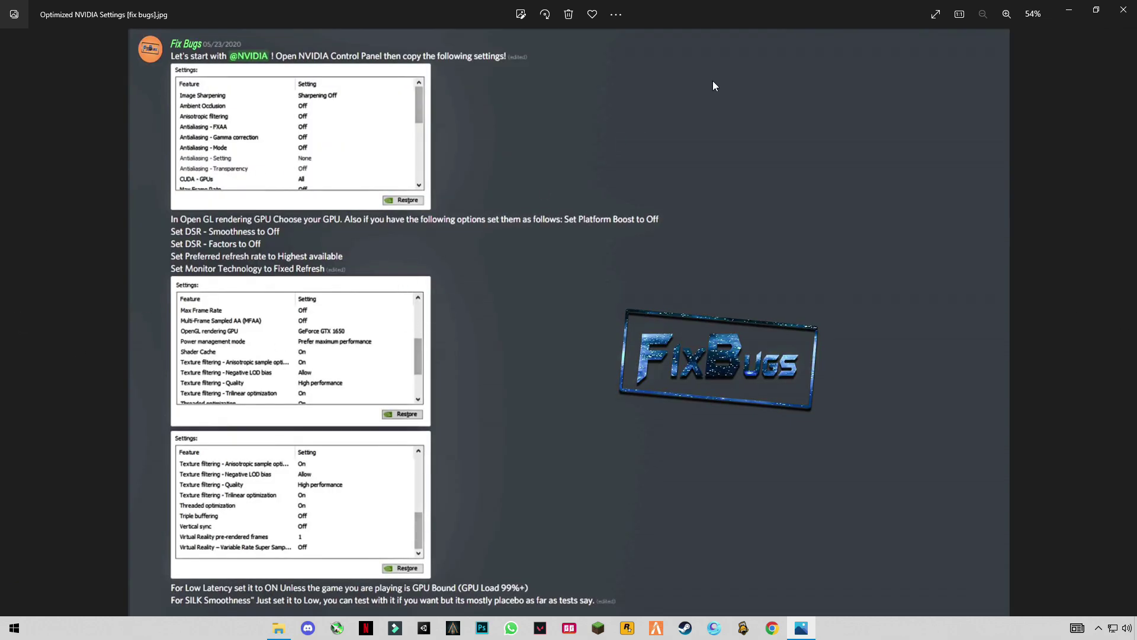
{"action": "left_click", "coordinate": [1118, 18]}
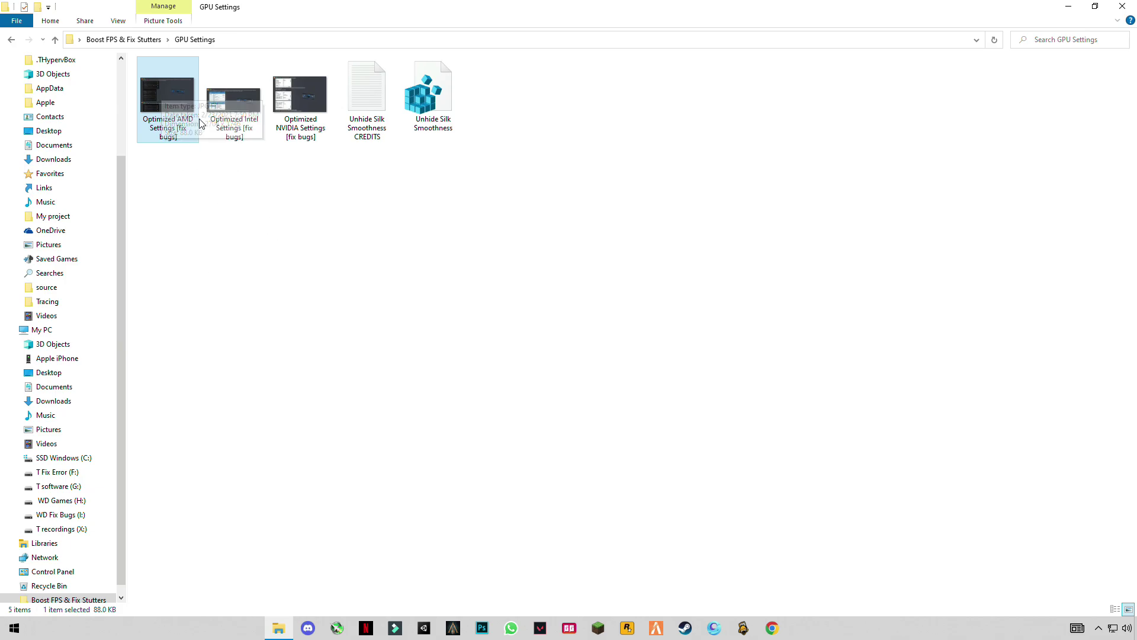
{"action": "double_click", "coordinate": [170, 105]}
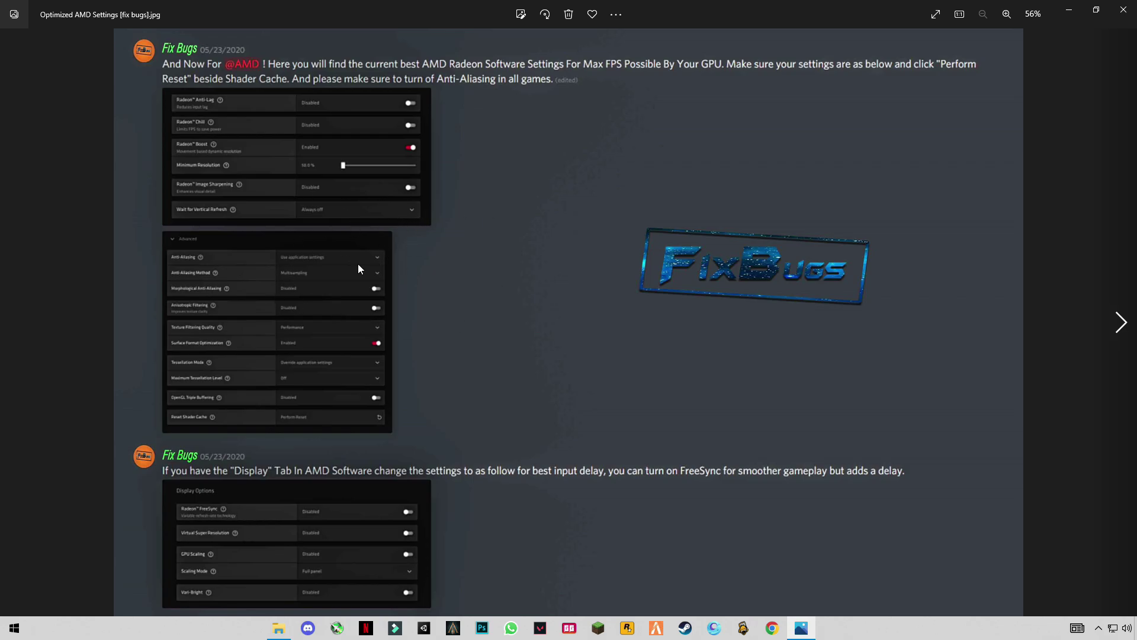
{"action": "left_click", "coordinate": [1124, 9]}
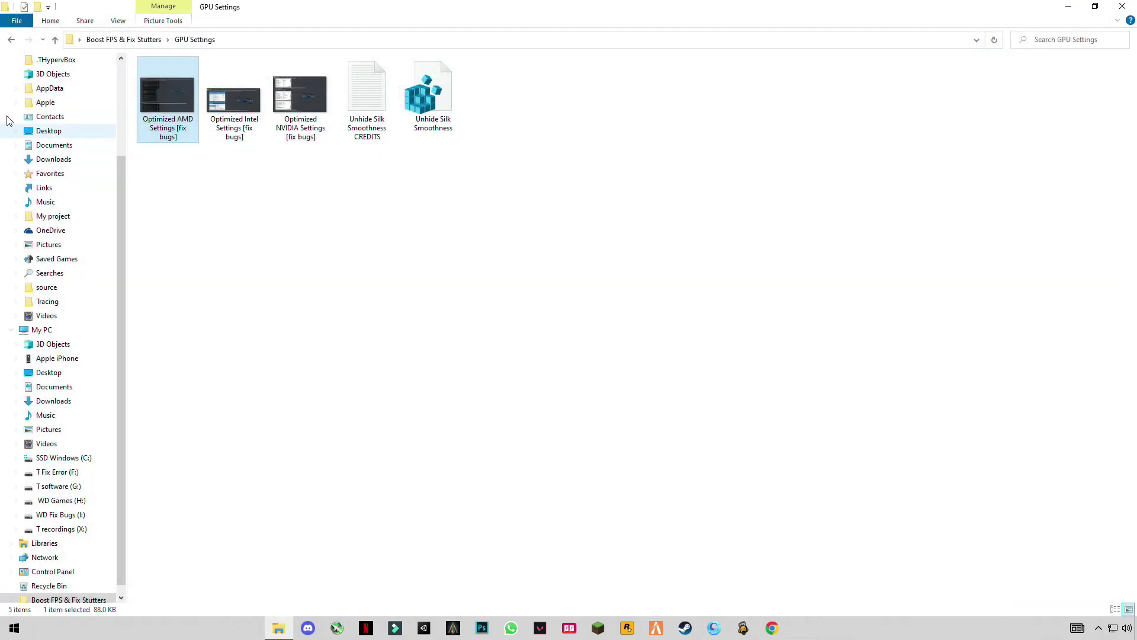
{"action": "left_click", "coordinate": [10, 40]}
- Open Registry Optimizations and merge the CPU-GPU Optimizations .reg file into the registry
{"action": "left_click", "coordinate": [177, 105]}
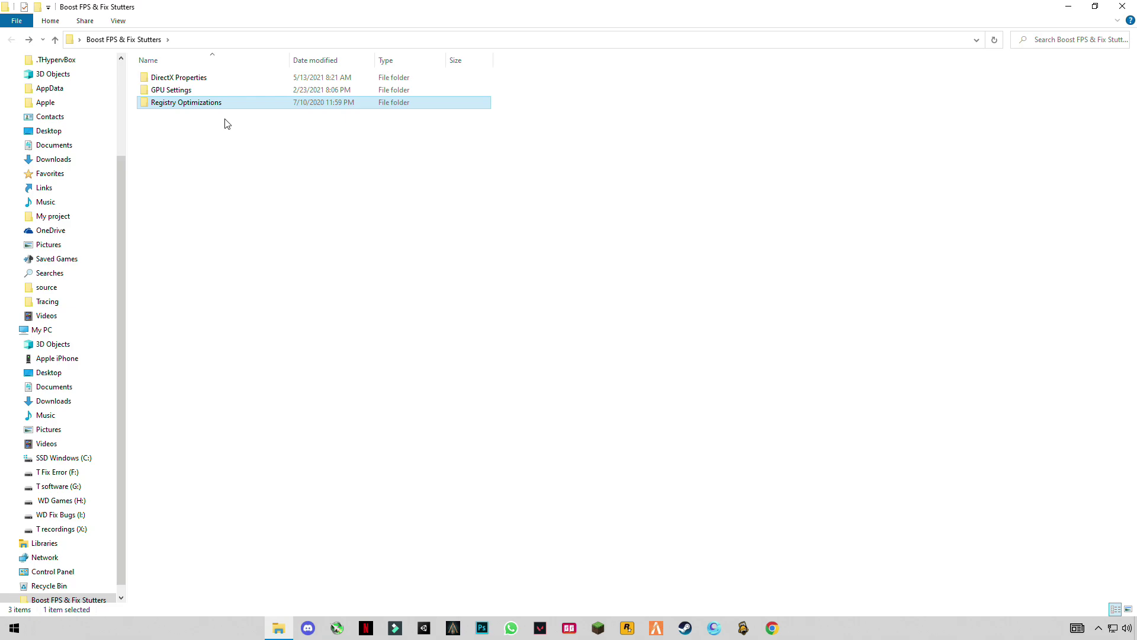
{"action": "double_click", "coordinate": [171, 103]}
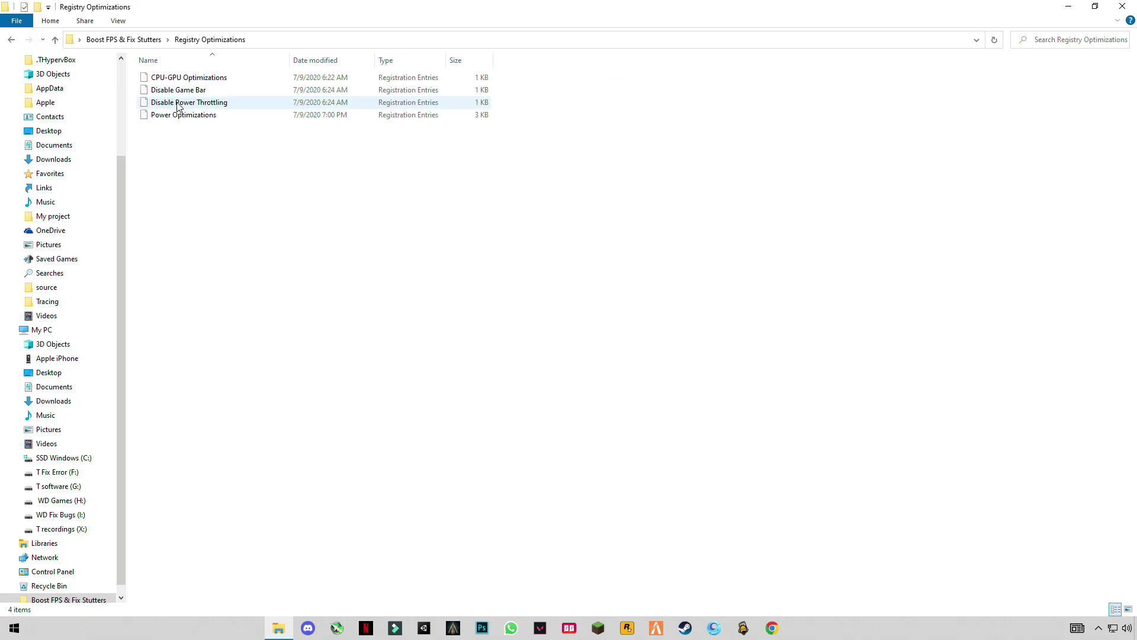
{"action": "left_click_drag", "start_coordinate": [166, 156], "coordinate": [231, 90]}
{"action": "left_click", "coordinate": [198, 132]}
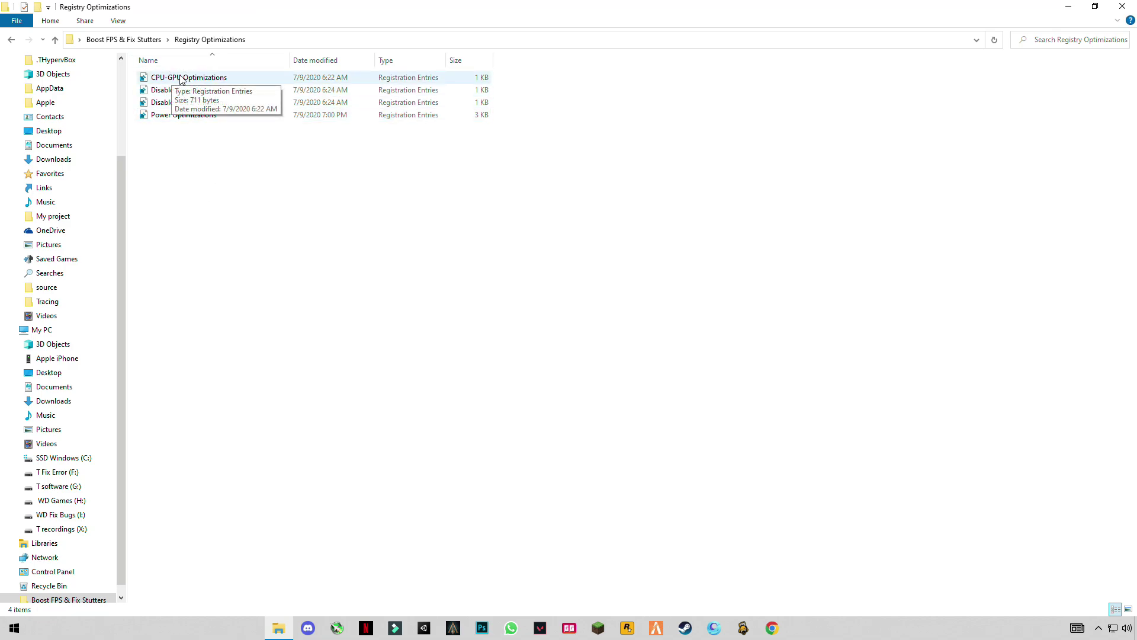
{"action": "double_click", "coordinate": [203, 79]}
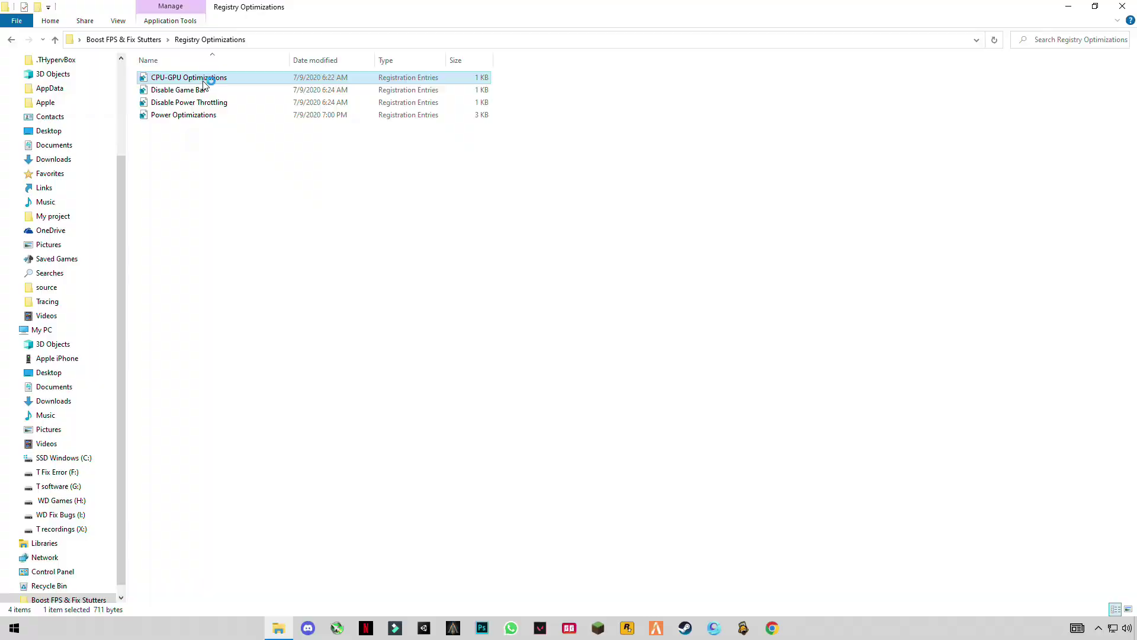
{"action": "left_click", "coordinate": [508, 388]}
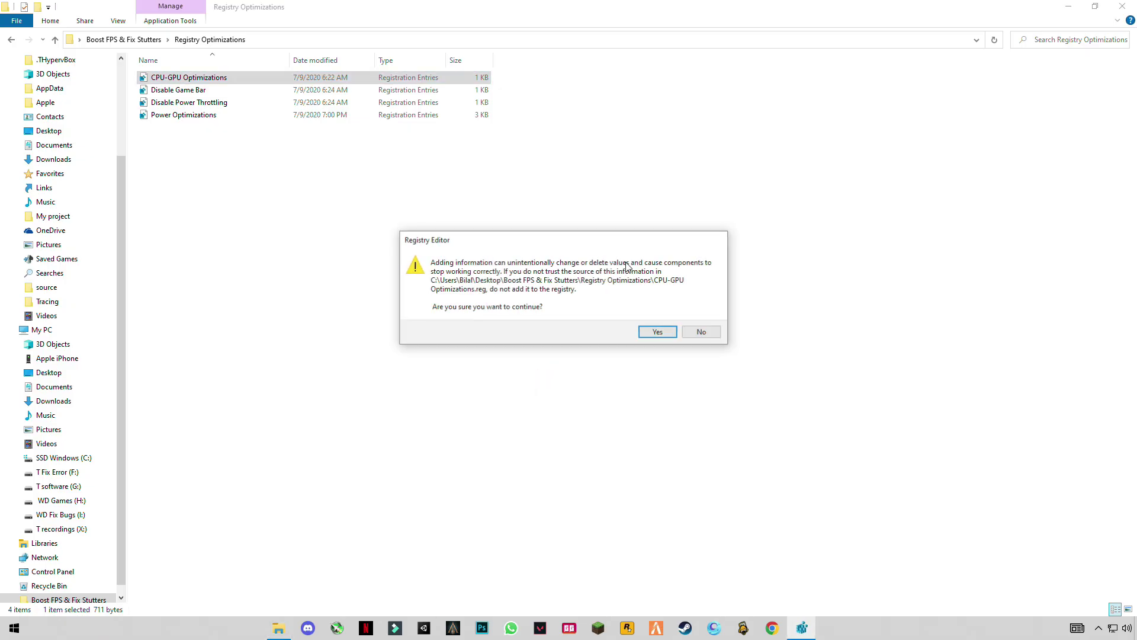
{"action": "left_click", "coordinate": [657, 331]}
{"action": "left_click", "coordinate": [700, 314]}
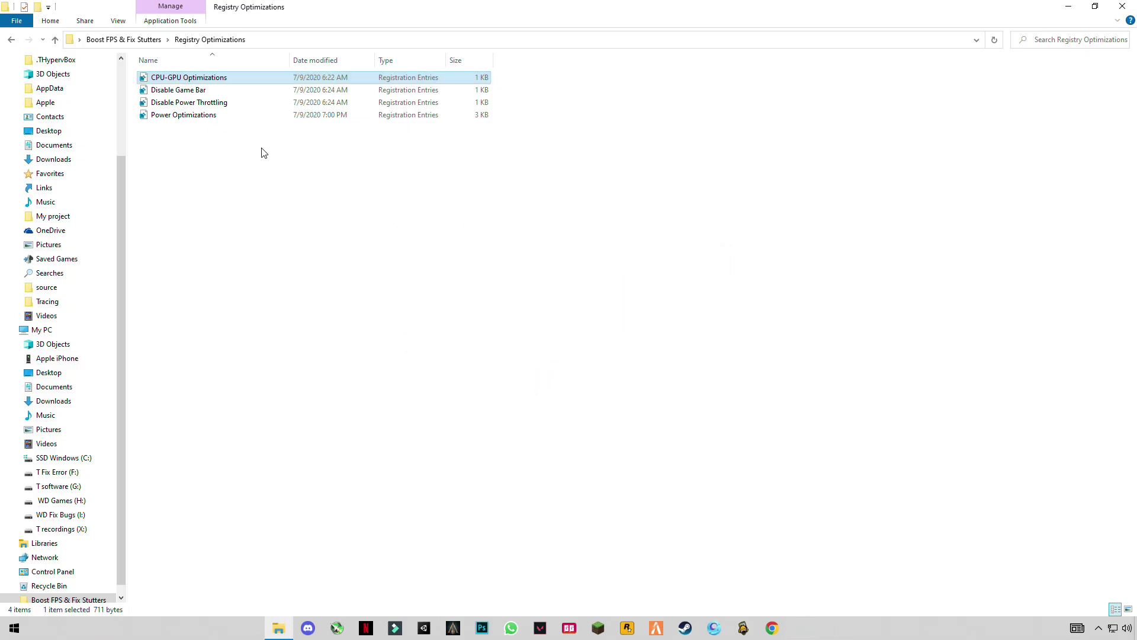
- Merge the Disable Game Bar and Disable Power Throttling .reg files into the registry
{"action": "double_click", "coordinate": [171, 90]}
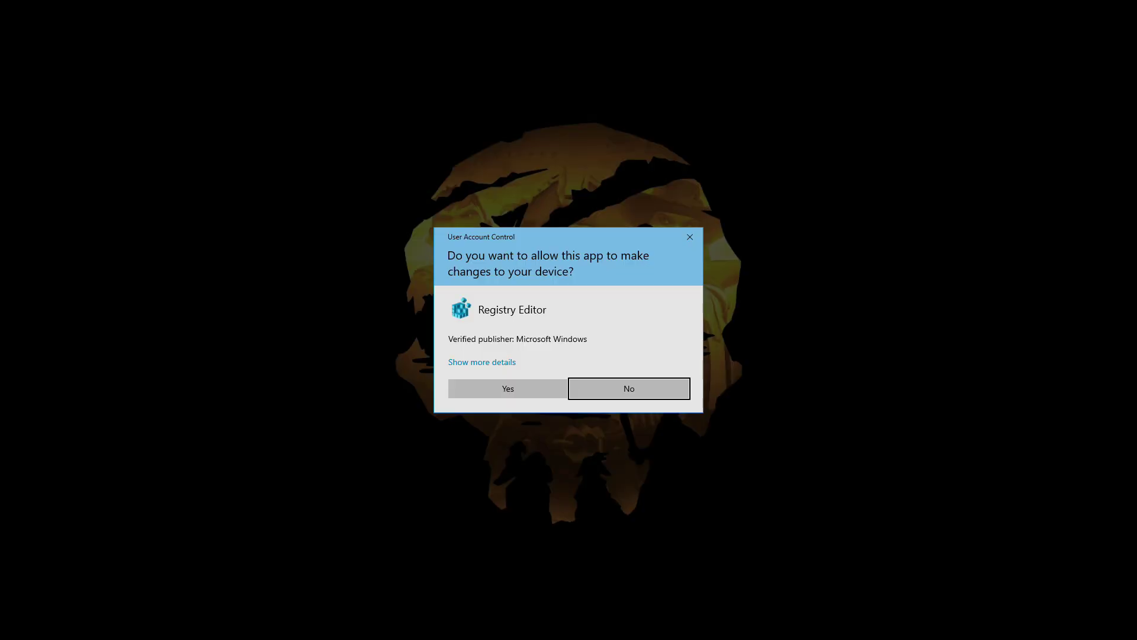
{"action": "left_click", "coordinate": [509, 387]}
{"action": "left_click", "coordinate": [656, 331]}
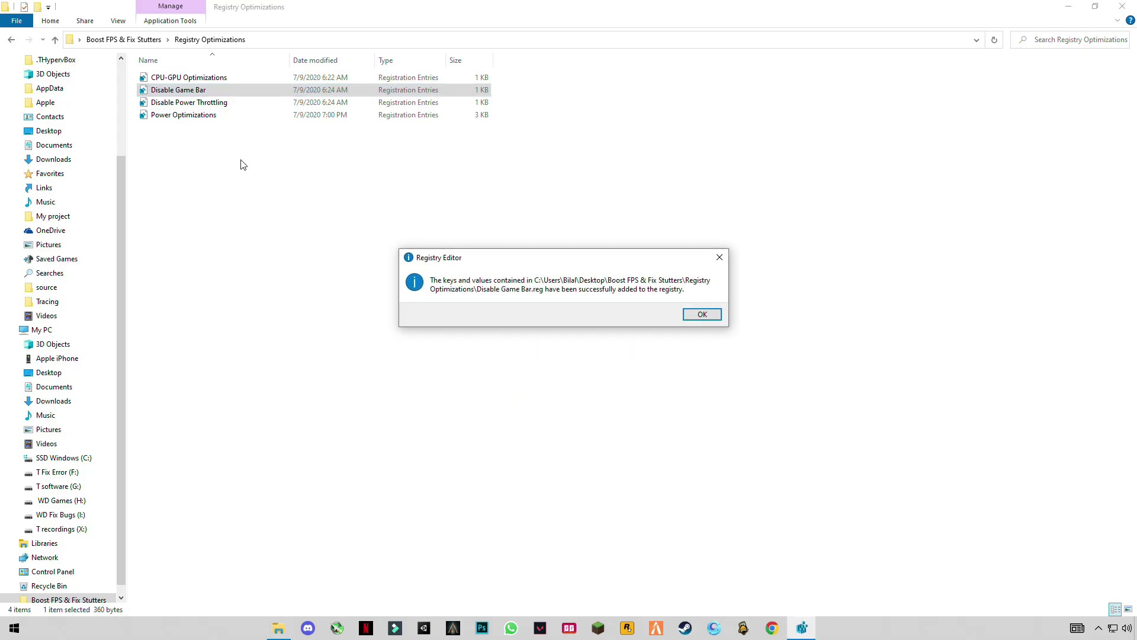
{"action": "left_click", "coordinate": [700, 312]}
{"action": "double_click", "coordinate": [188, 102]}
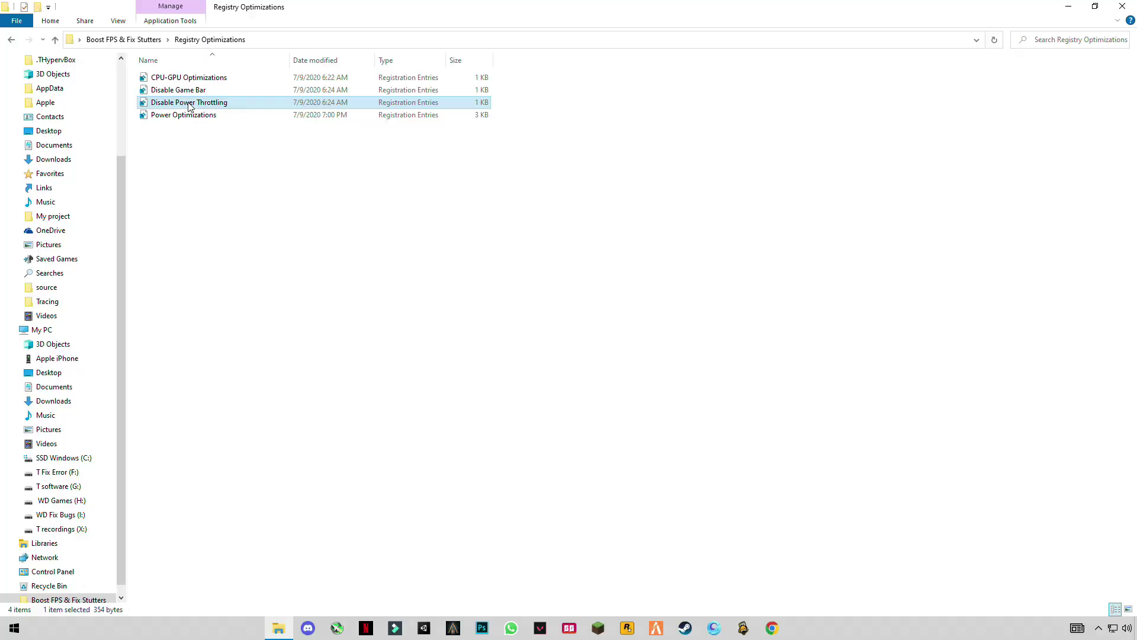
{"action": "left_click", "coordinate": [508, 388]}
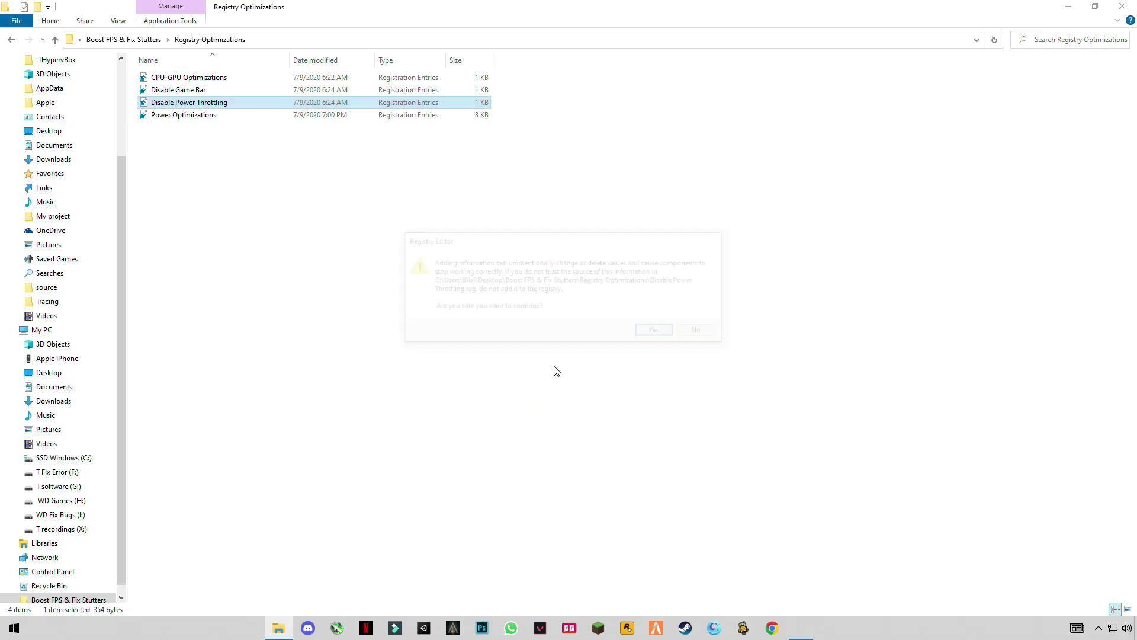
{"action": "left_click", "coordinate": [657, 331]}
{"action": "left_click", "coordinate": [702, 314]}
- Merge Power Optimizations into the registry and return to Boost FPS & Fix Stutters
{"action": "double_click", "coordinate": [183, 114]}
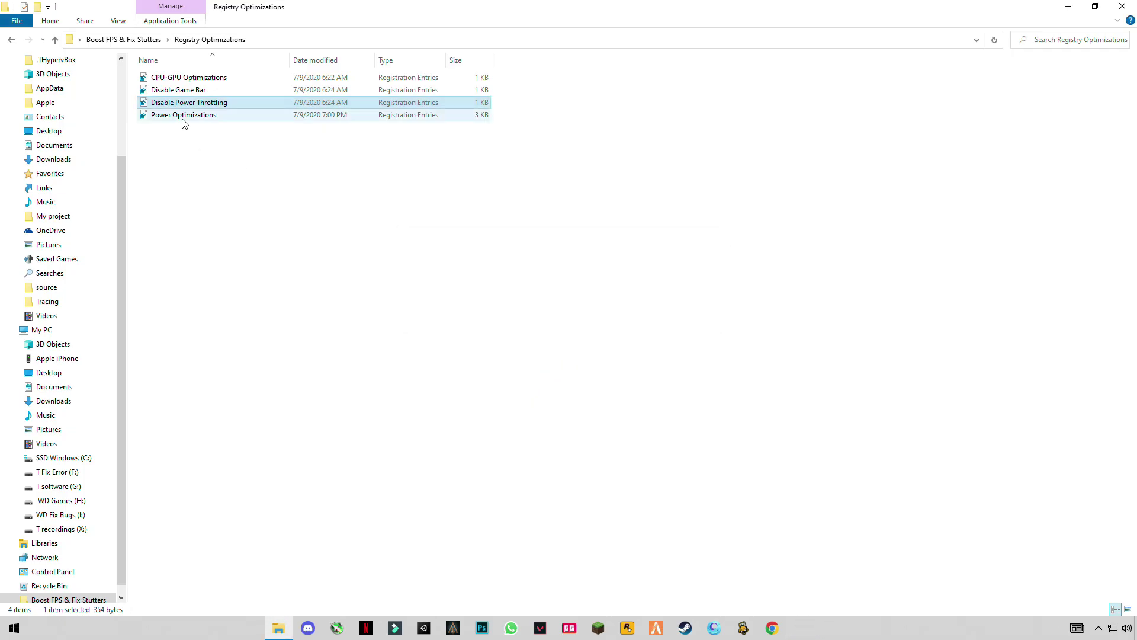
{"action": "left_click", "coordinate": [508, 388]}
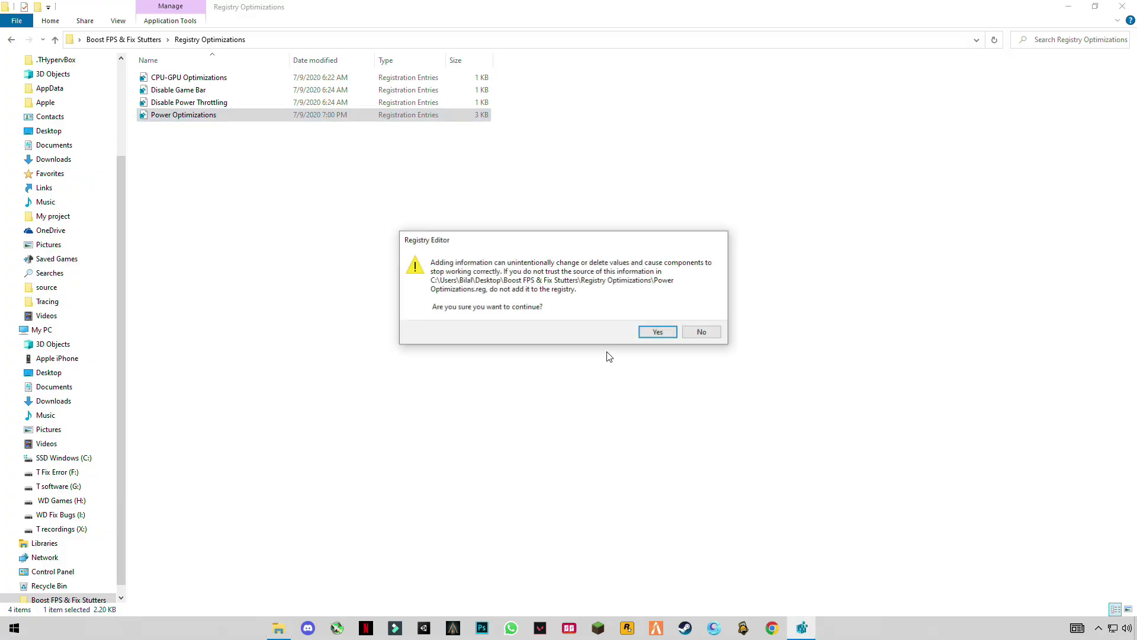
{"action": "left_click", "coordinate": [655, 330]}
{"action": "left_click", "coordinate": [701, 314]}
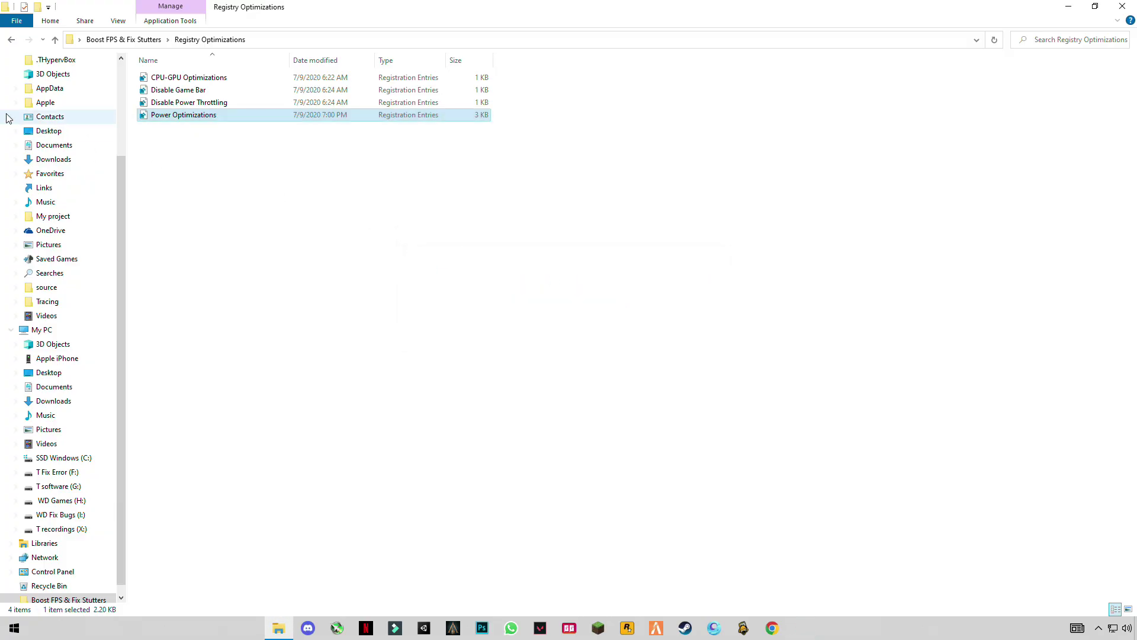
{"action": "left_click", "coordinate": [11, 41]}
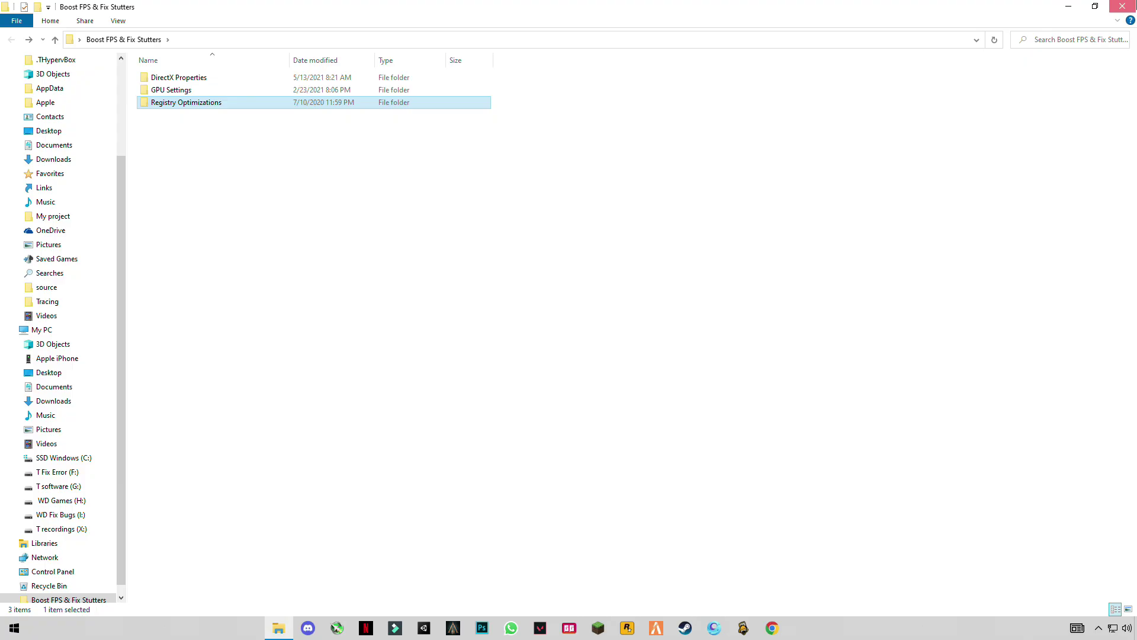
- Close File Explorer and run Check for updates under Settings > Update & Security, then maximize Settings
{"action": "left_click", "coordinate": [1122, 6]}
{"action": "left_click", "coordinate": [13, 627]}
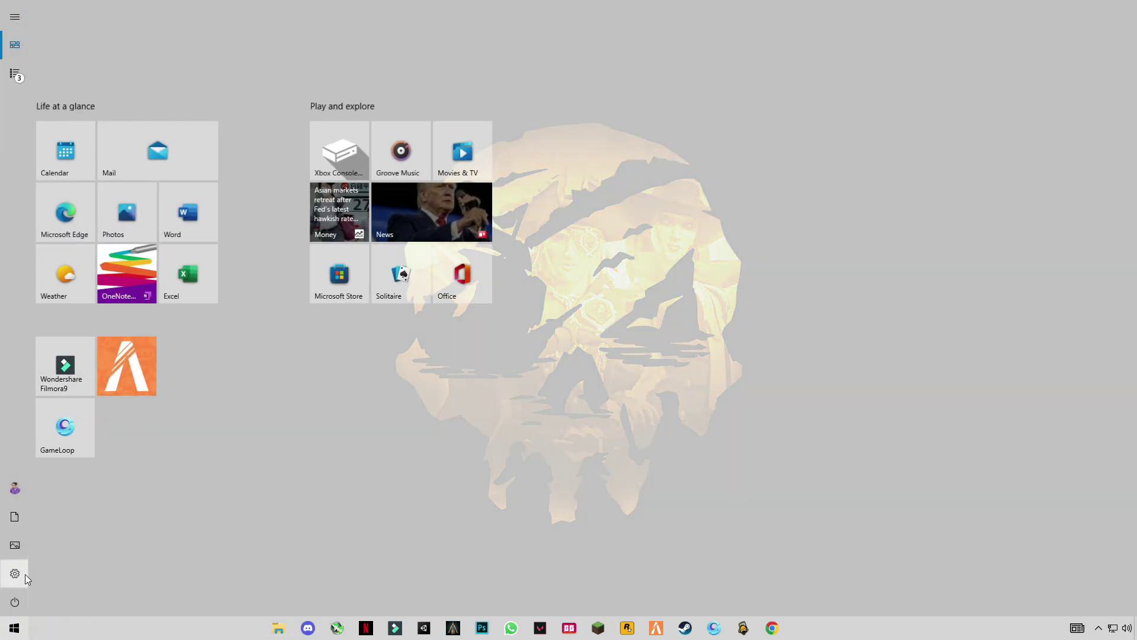
{"action": "left_click", "coordinate": [22, 575]}
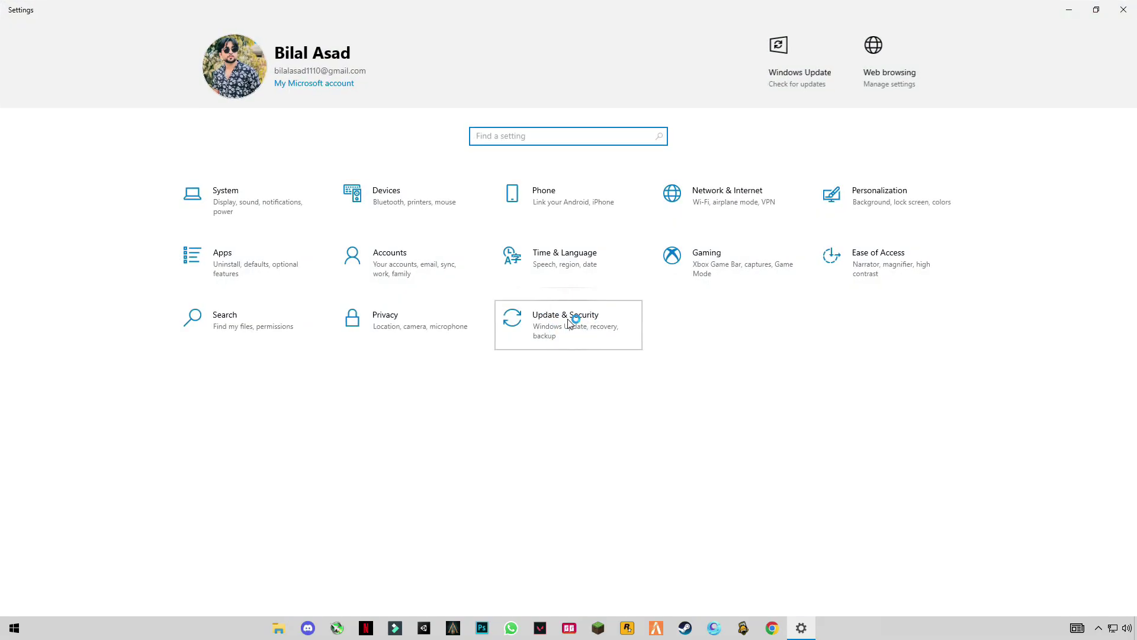
{"action": "left_click", "coordinate": [569, 317]}
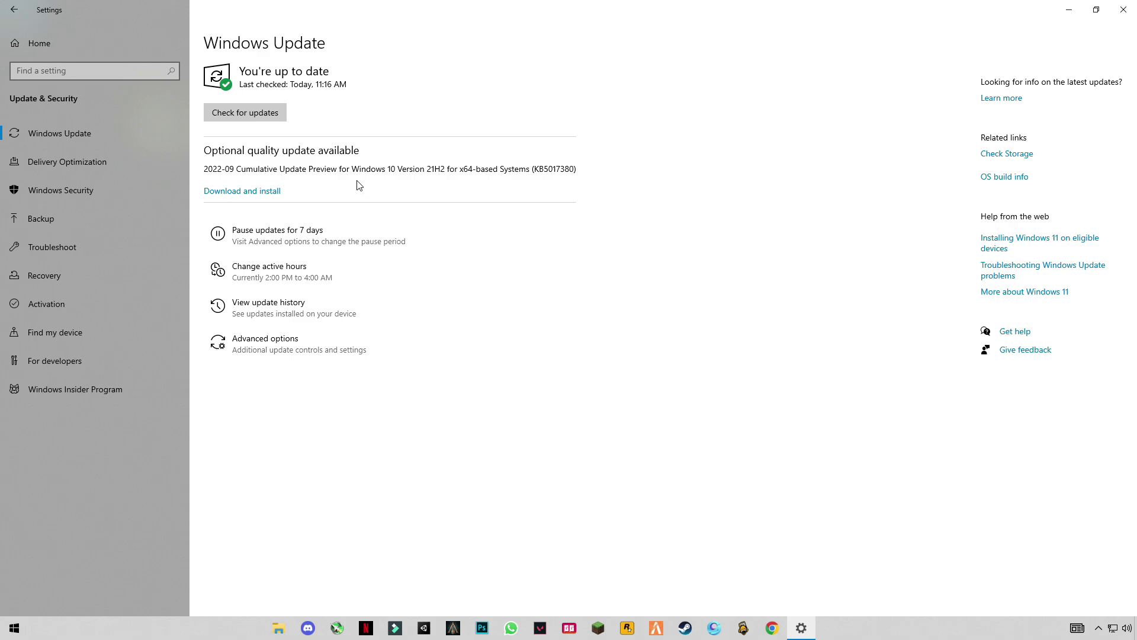
{"action": "left_click", "coordinate": [243, 119]}
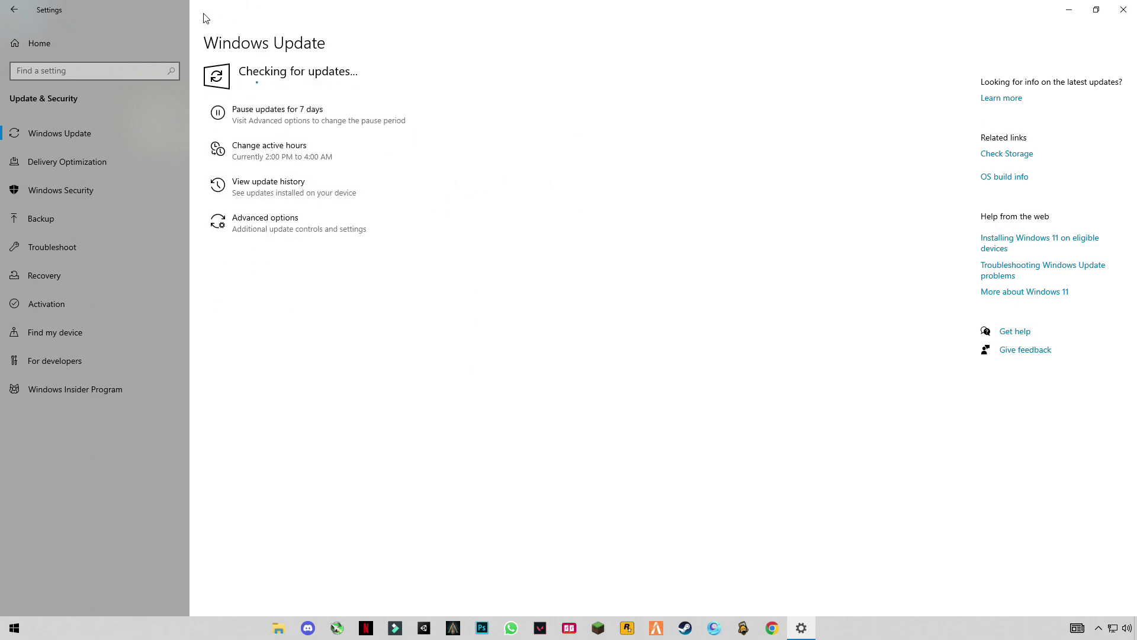
{"action": "left_click_drag", "start_coordinate": [203, 15], "coordinate": [342, 112]}
{"action": "double_click", "coordinate": [424, 104]}
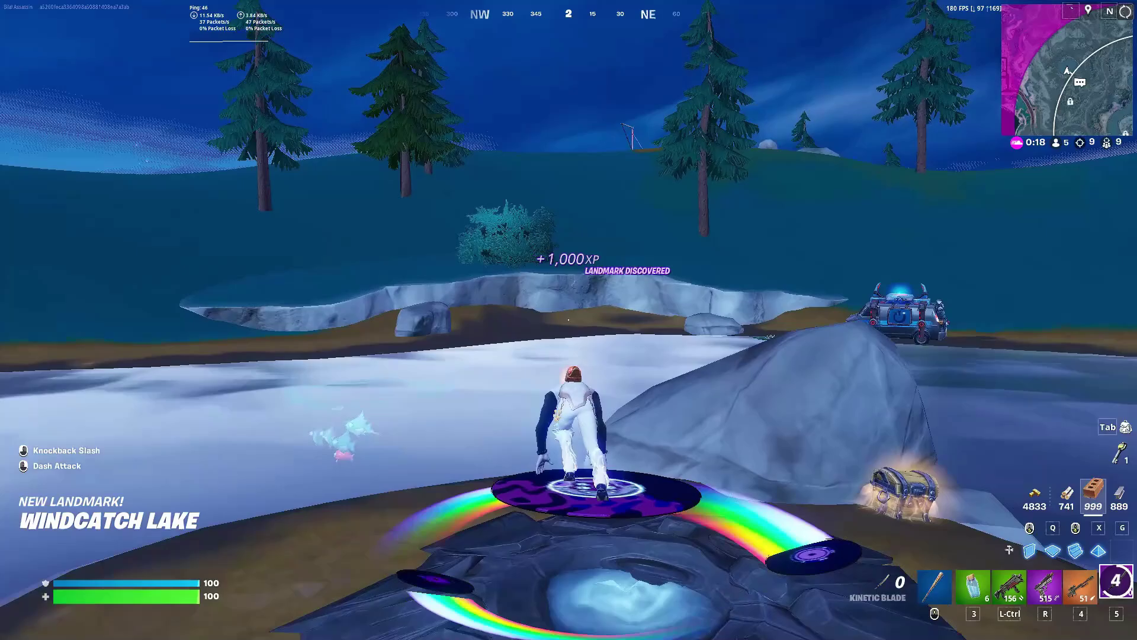
- Run up to the reboot van, then eliminate the last enemy behind the wall
{"action": "key", "text": "w"}
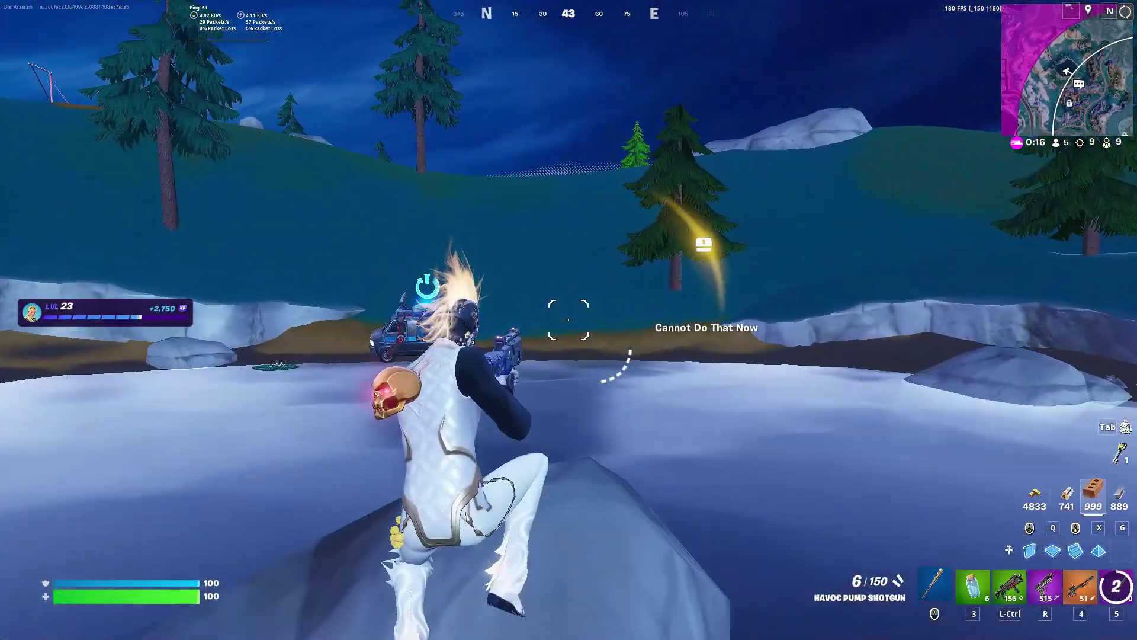
{"action": "key", "text": "1"}
{"action": "key", "text": "space"}
{"action": "key", "text": "w"}
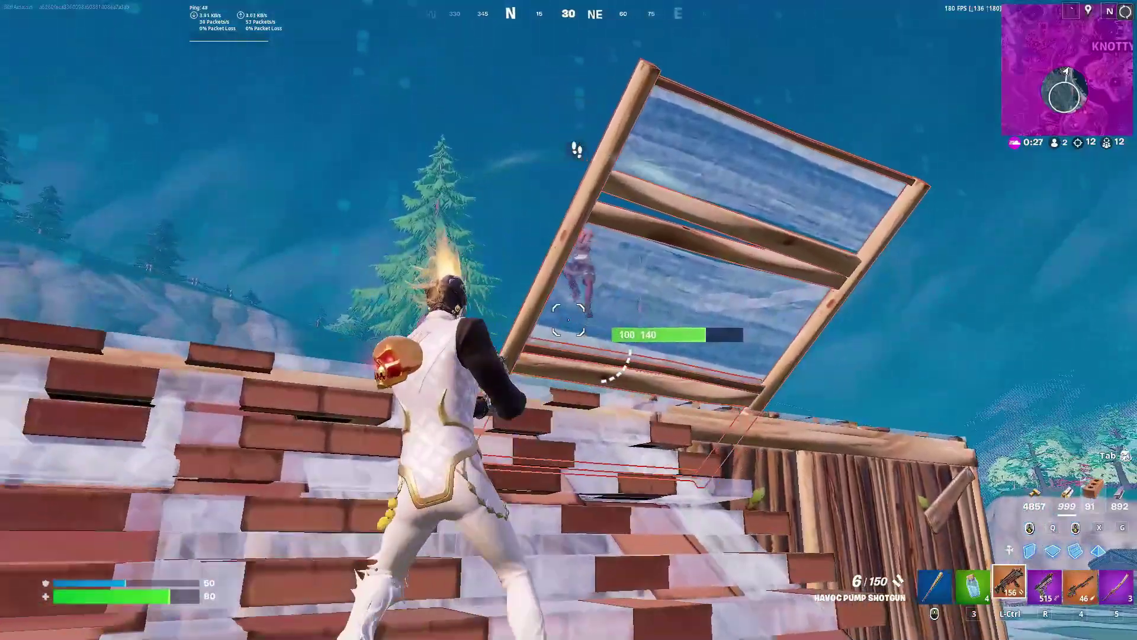
{"action": "left_click", "coordinate": [568, 320]}
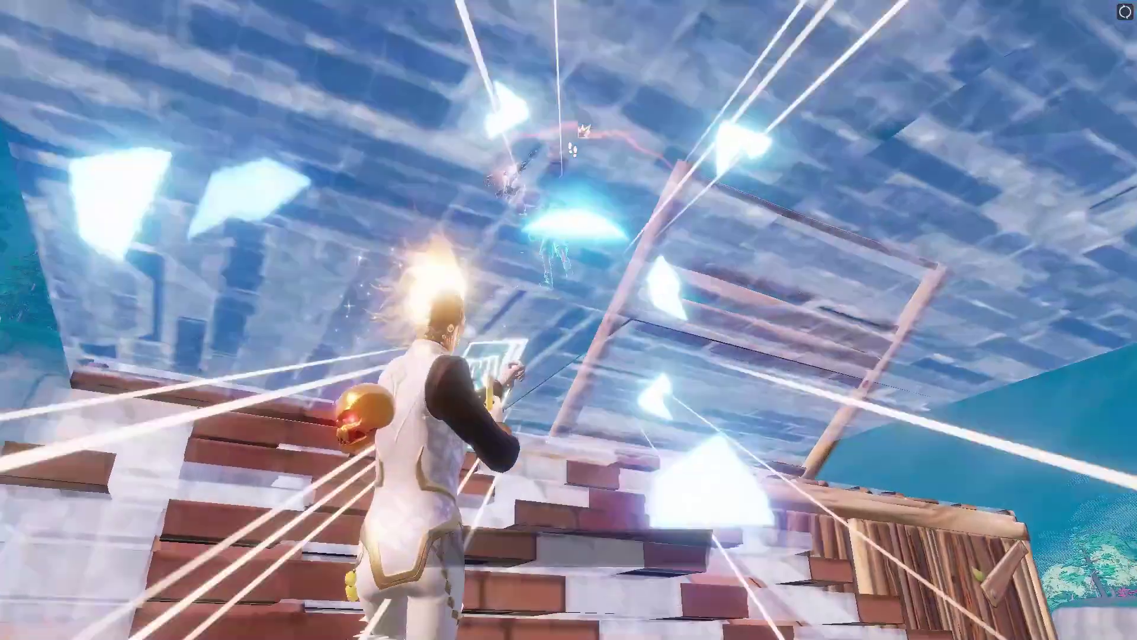